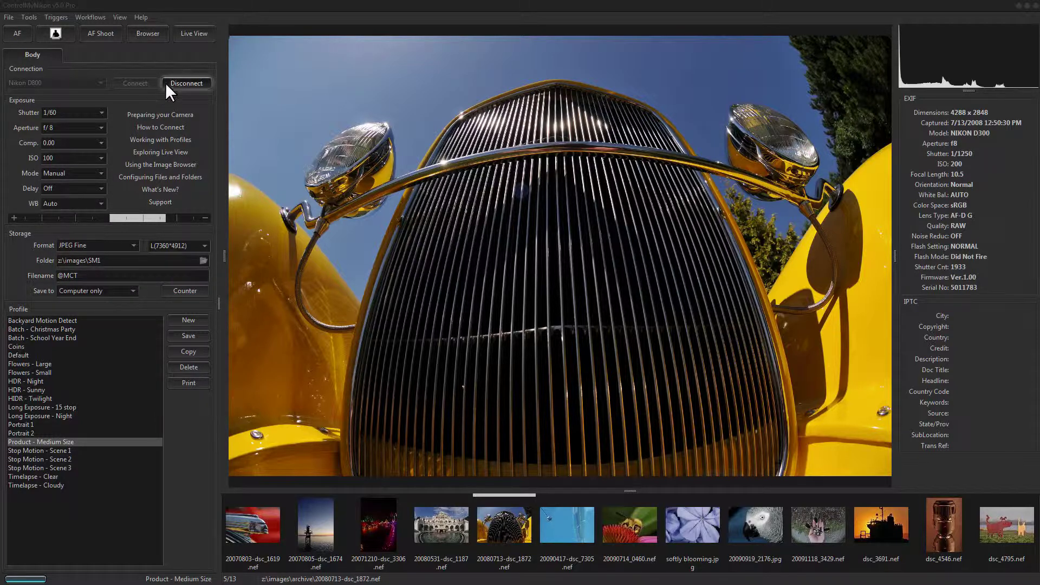
Start live view of the pyrite crystal, and show then hide the Layers settings panel
{"action": "left_click", "coordinate": [189, 34]}
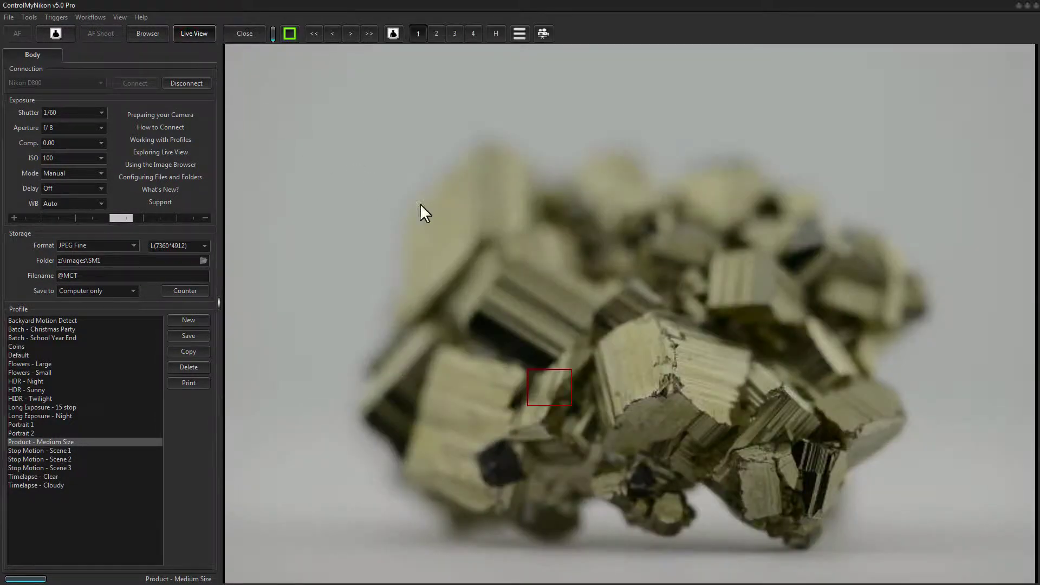
{"action": "left_click", "coordinate": [122, 15]}
{"action": "left_click", "coordinate": [140, 103]}
{"action": "left_click", "coordinate": [98, 52]}
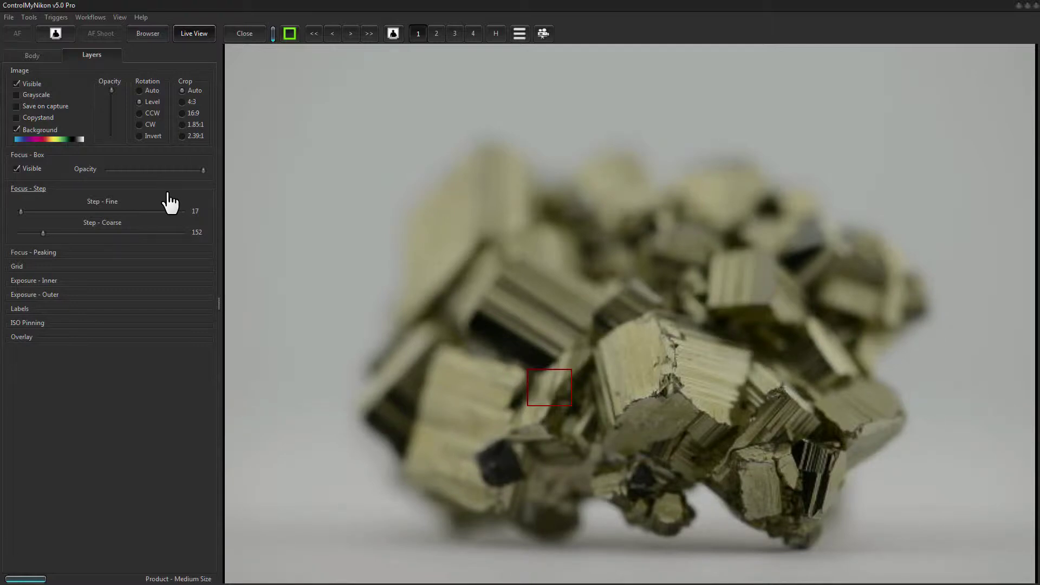
{"action": "left_click", "coordinate": [119, 18]}
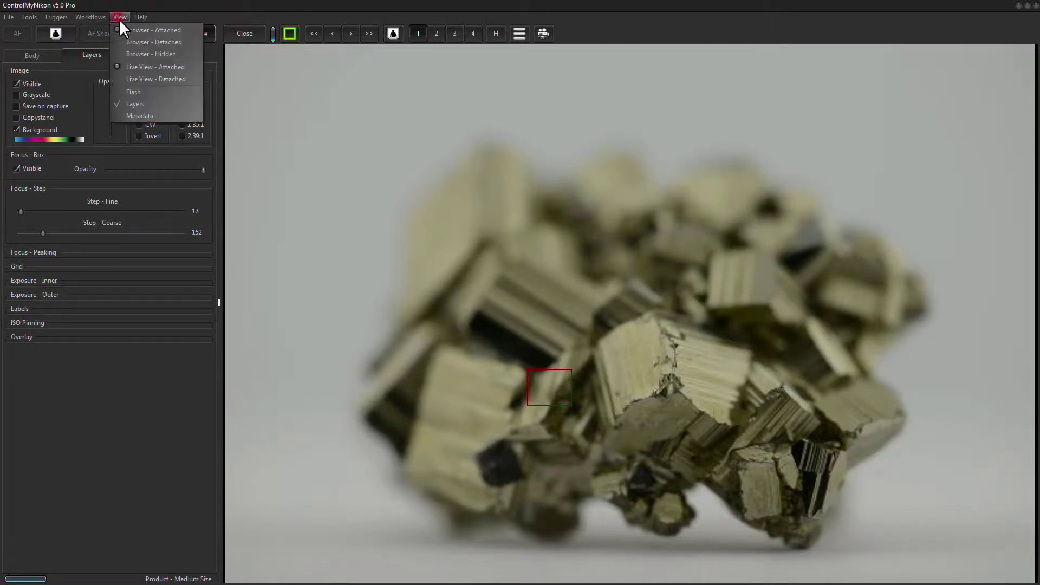
{"action": "left_click", "coordinate": [128, 105]}
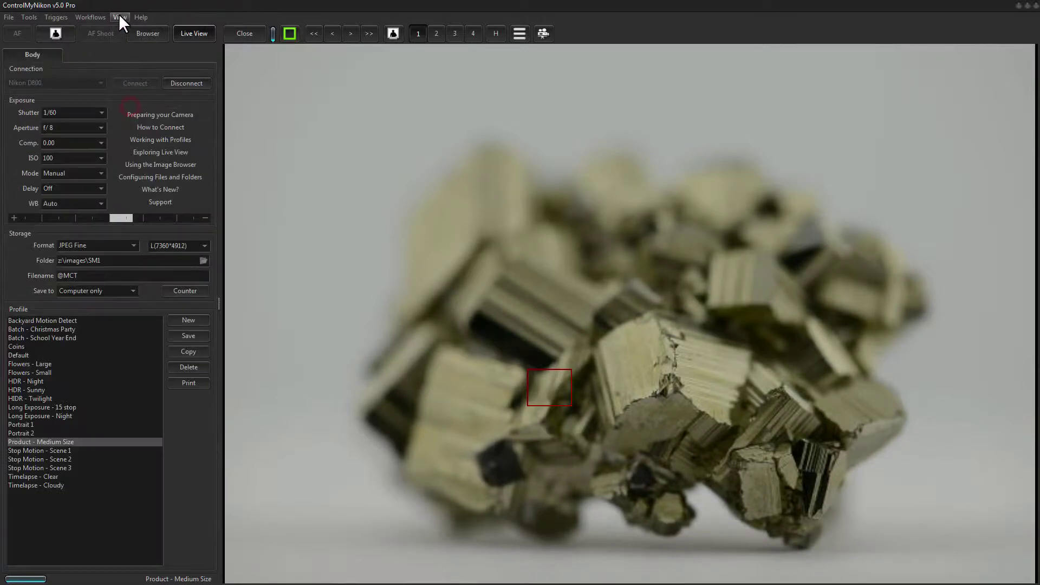
Add the IPTC Metadata panel, browse the View, Workflows and Triggers menus, and return to the Body settings
{"action": "left_click", "coordinate": [120, 17]}
{"action": "left_click", "coordinate": [131, 116]}
{"action": "left_click", "coordinate": [96, 56]}
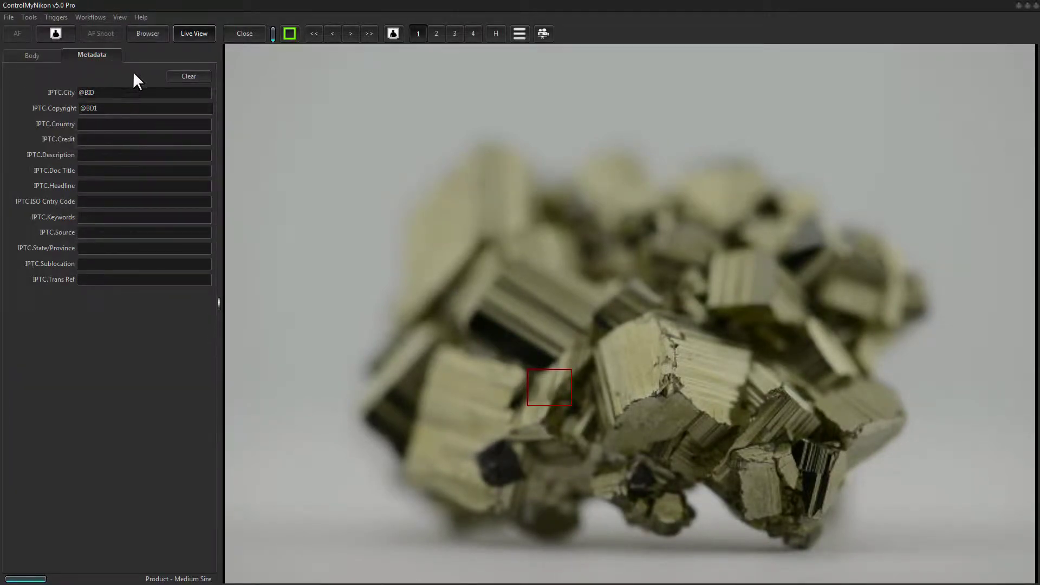
{"action": "left_click", "coordinate": [120, 17]}
{"action": "mouse_move", "coordinate": [93, 17]}
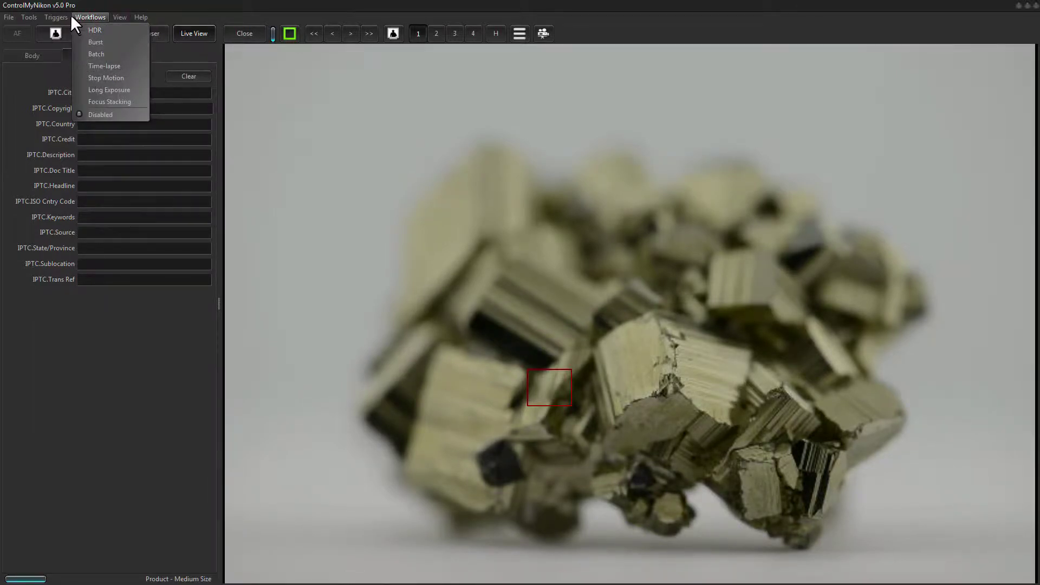
{"action": "mouse_move", "coordinate": [57, 17]}
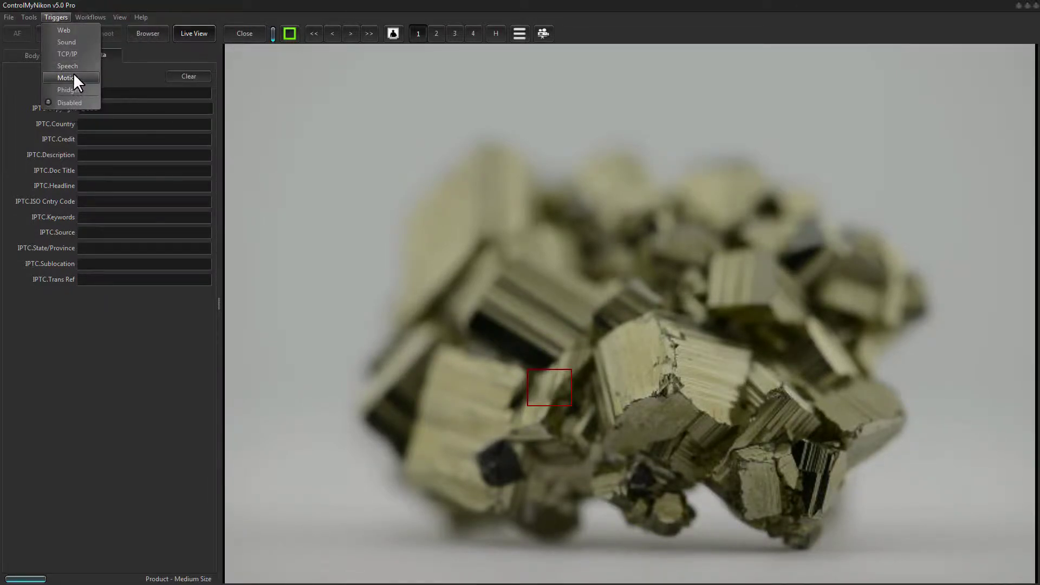
{"action": "left_click", "coordinate": [31, 55]}
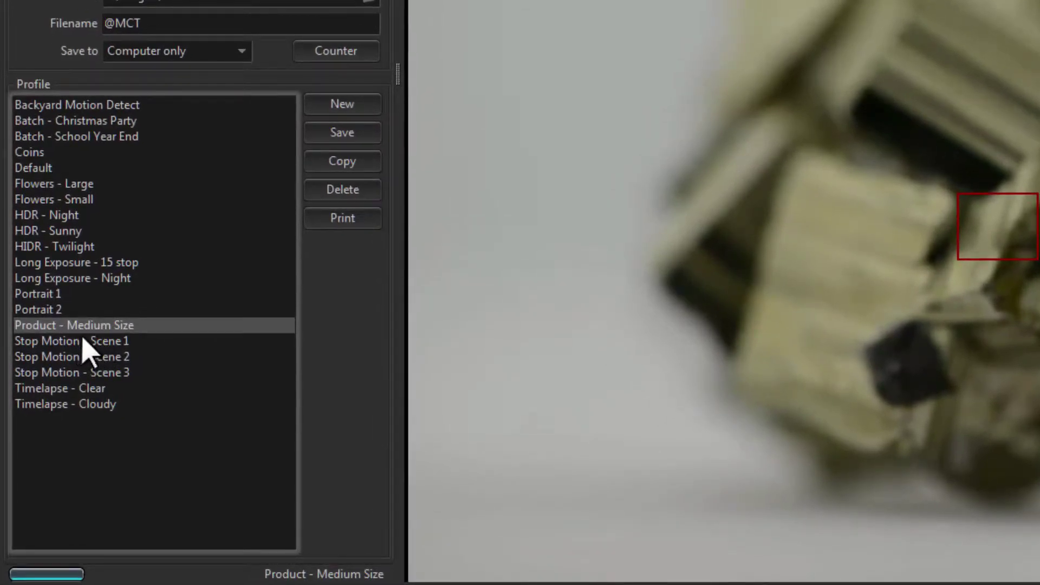
Load the Default profile with ISO 200 and folder c:\images
{"action": "left_click", "coordinate": [39, 168]}
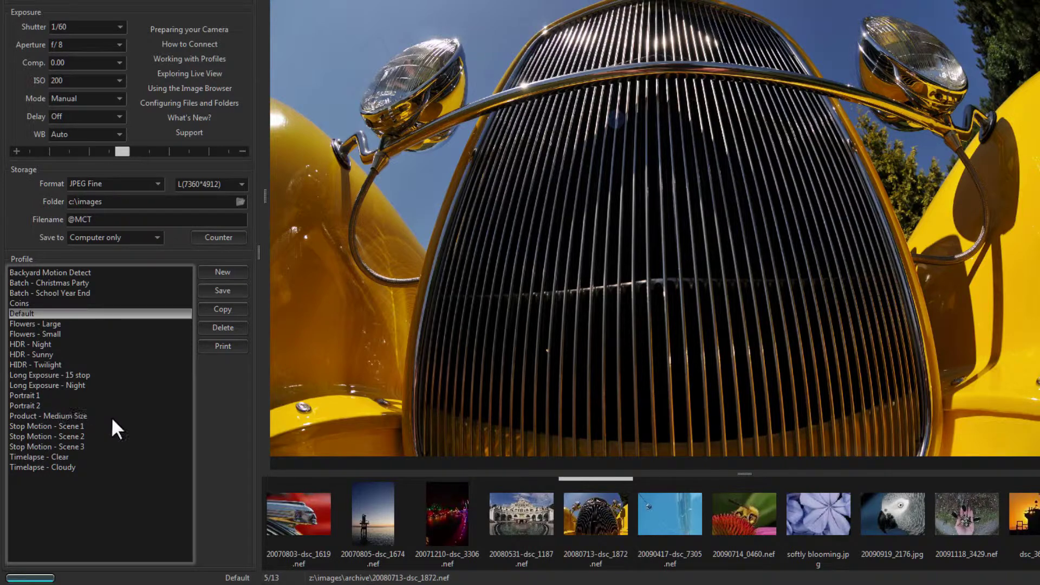
{"action": "left_click", "coordinate": [34, 395]}
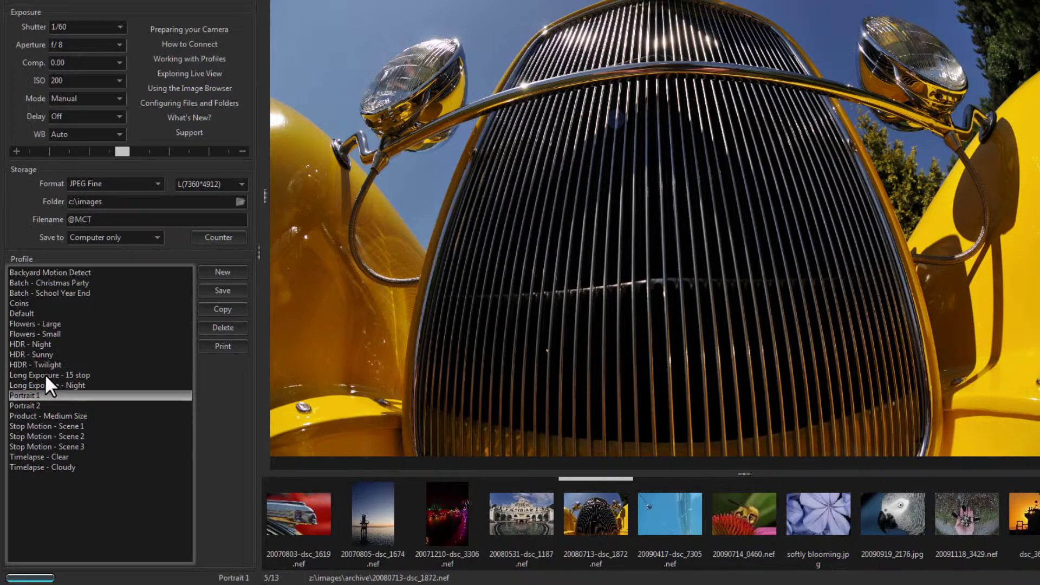
{"action": "left_click", "coordinate": [47, 375]}
{"action": "left_click", "coordinate": [38, 345]}
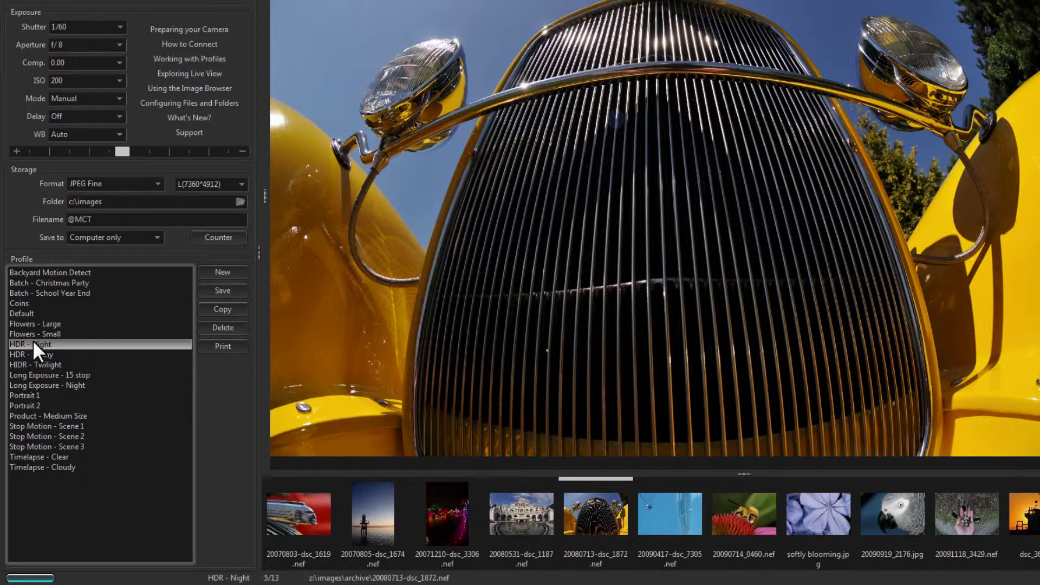
{"action": "left_click", "coordinate": [34, 314]}
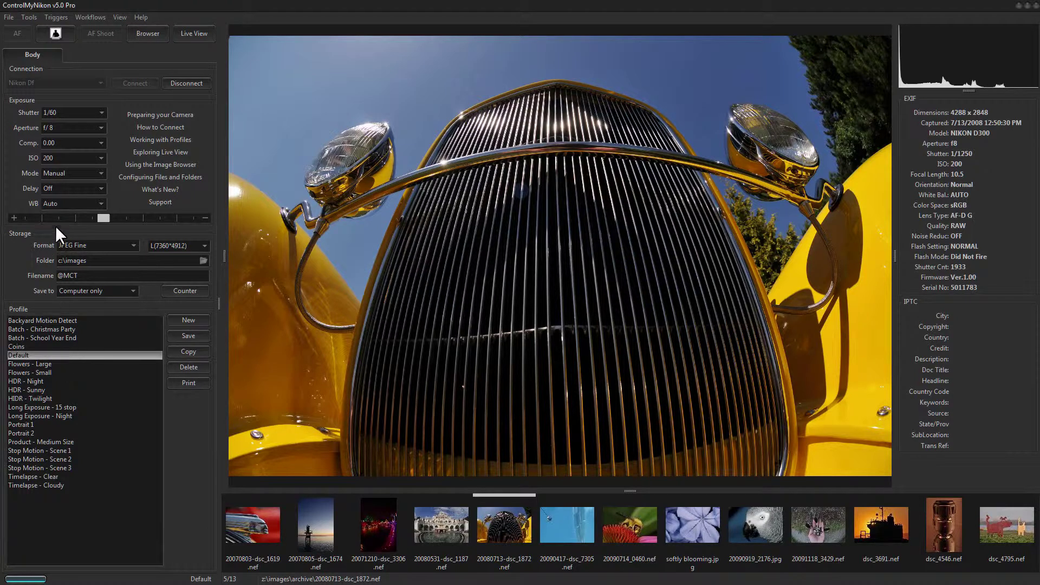
Save the Default profile with shutter 1/100 and aperture f/10, then load Flowers - Large
{"action": "left_click", "coordinate": [100, 112]}
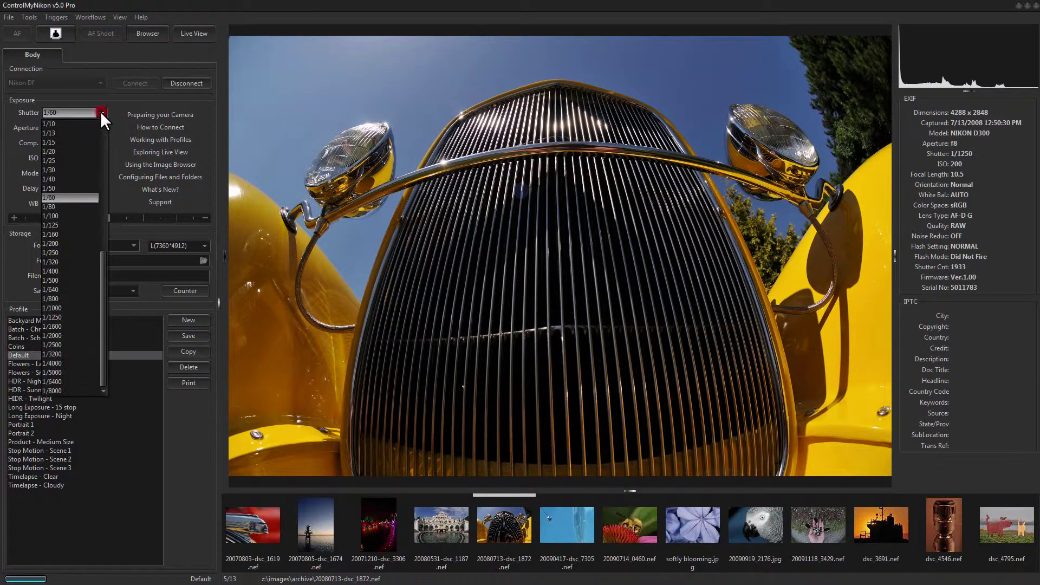
{"action": "left_click", "coordinate": [79, 216]}
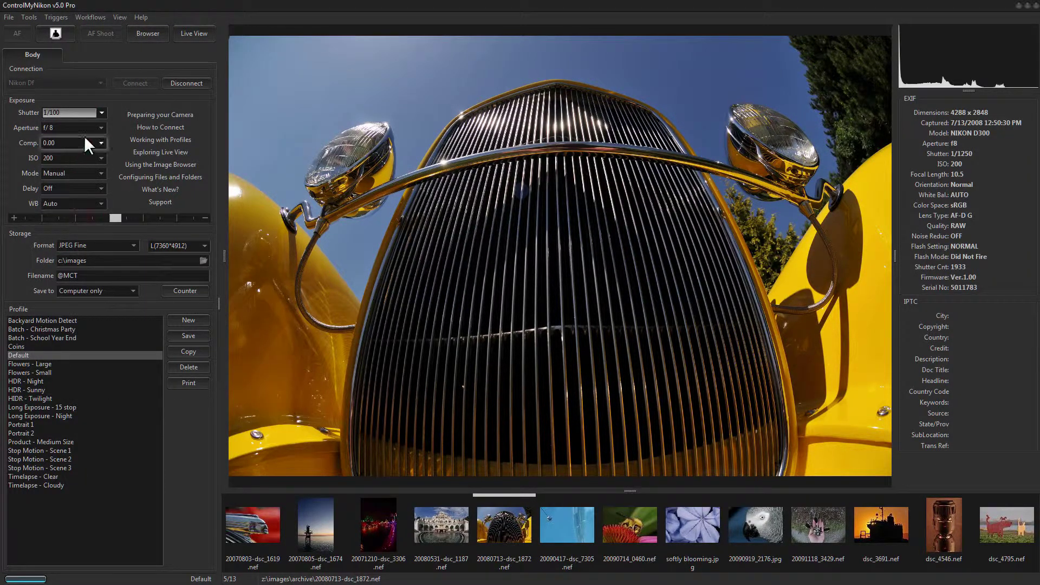
{"action": "left_click", "coordinate": [98, 127]}
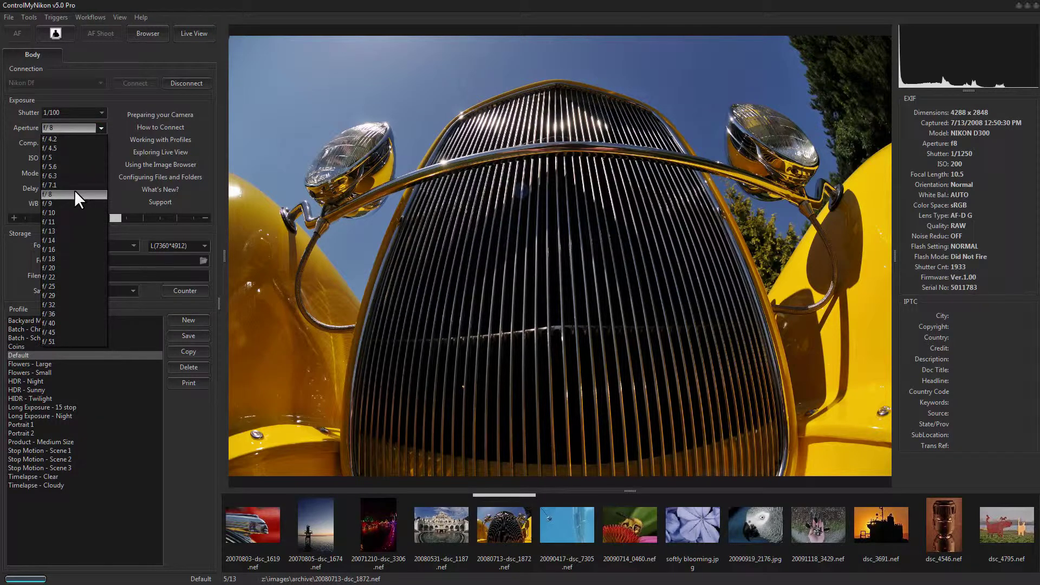
{"action": "left_click", "coordinate": [74, 211]}
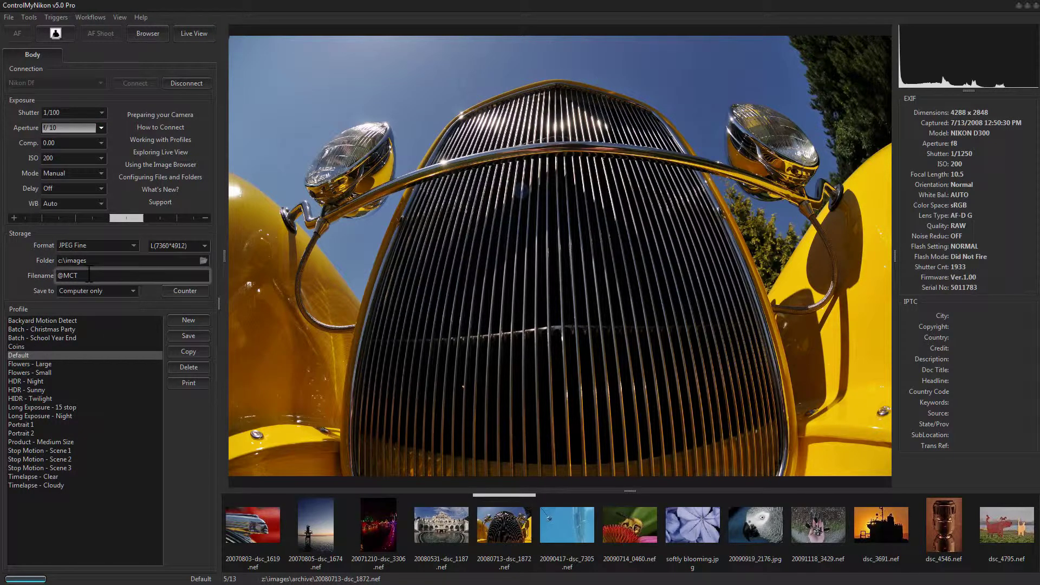
{"action": "left_click", "coordinate": [177, 333]}
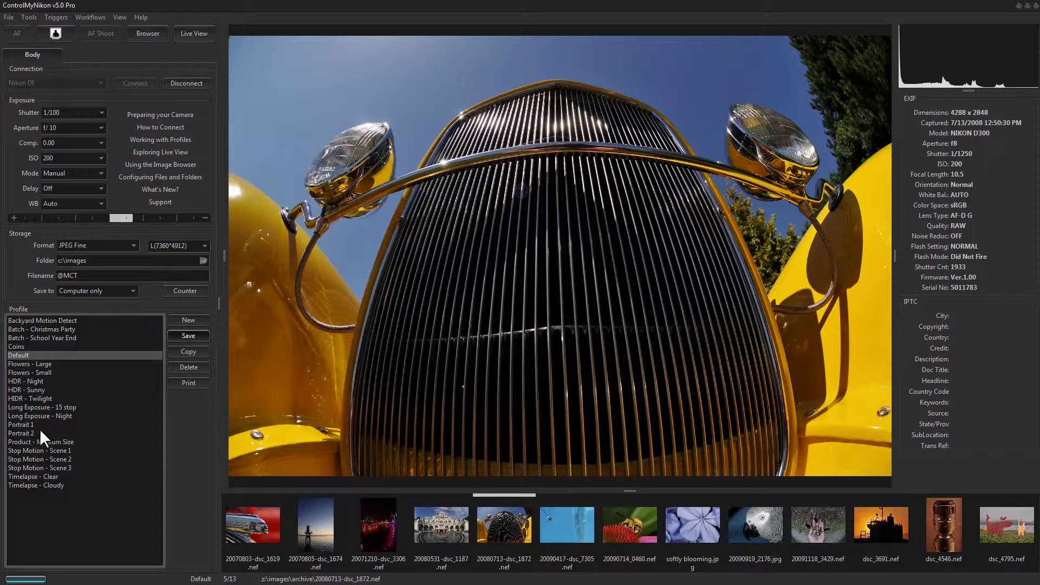
{"action": "left_click", "coordinate": [28, 364]}
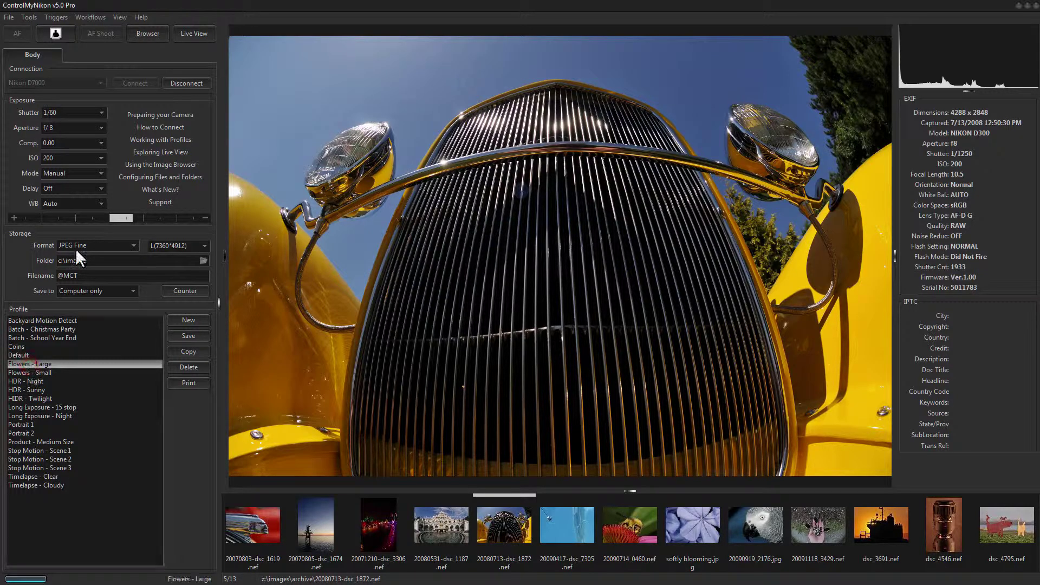
Set shutter 1/50, aperture f/6.3, ISO 100 and a 2 sec shutter delay
{"action": "left_click", "coordinate": [98, 112]}
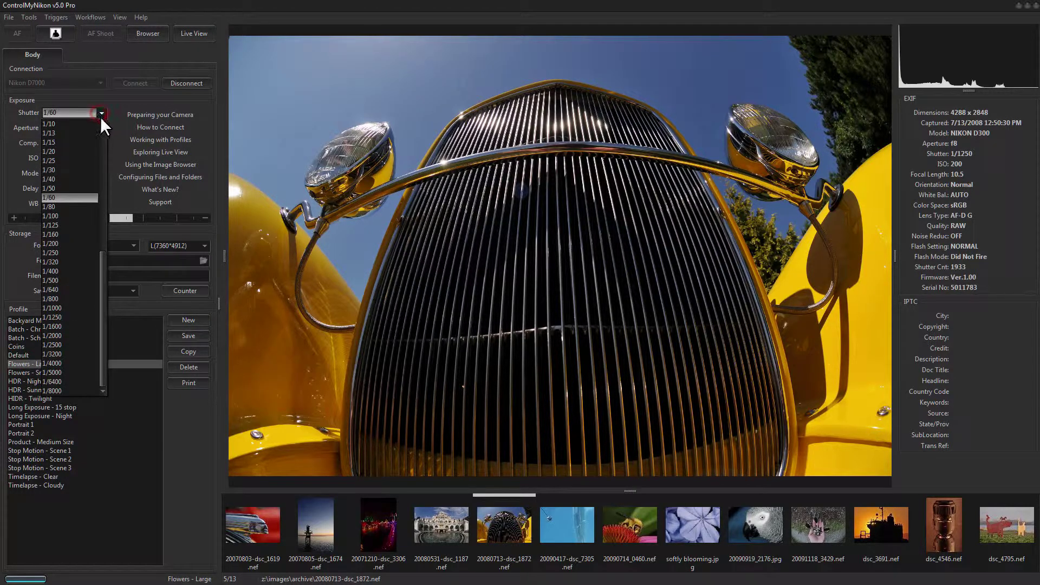
{"action": "left_click", "coordinate": [81, 188]}
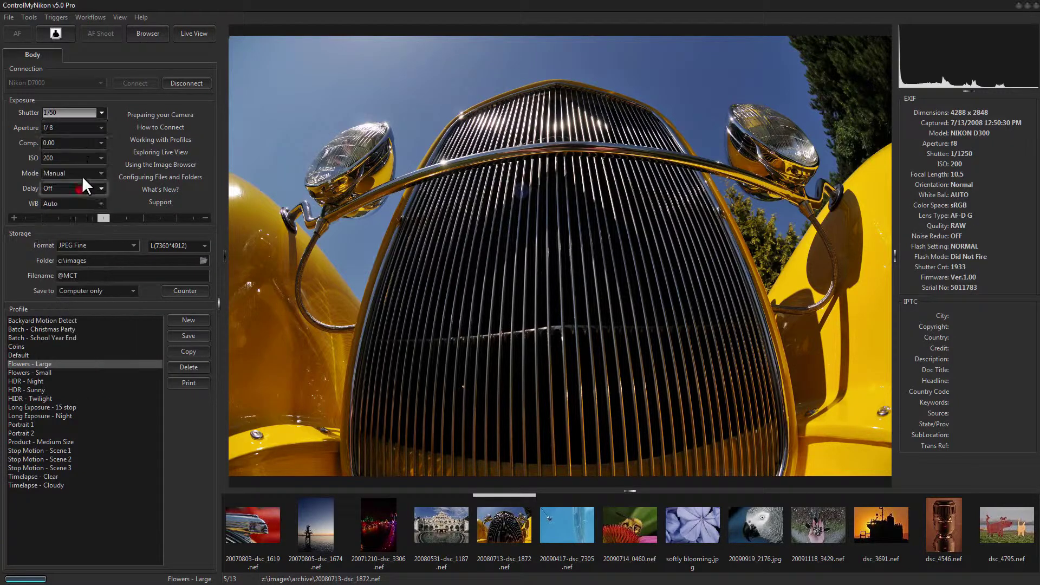
{"action": "left_click", "coordinate": [92, 128]}
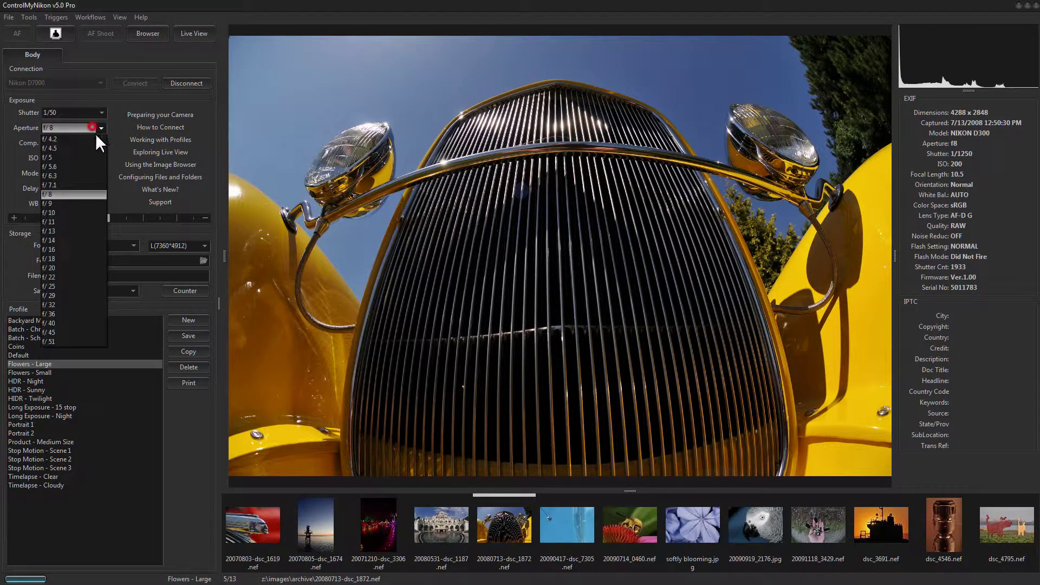
{"action": "left_click", "coordinate": [76, 174]}
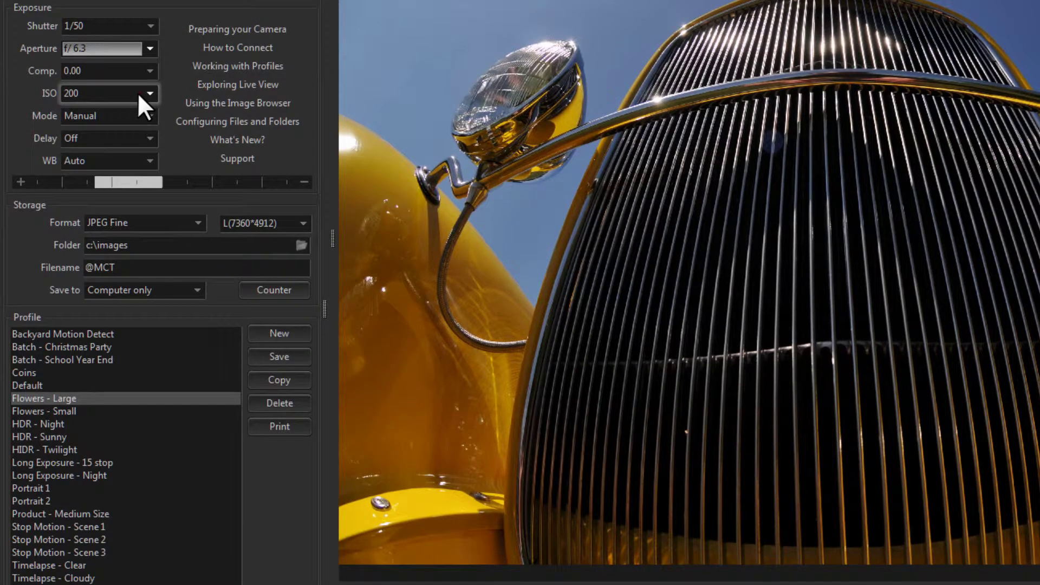
{"action": "left_click", "coordinate": [137, 93]}
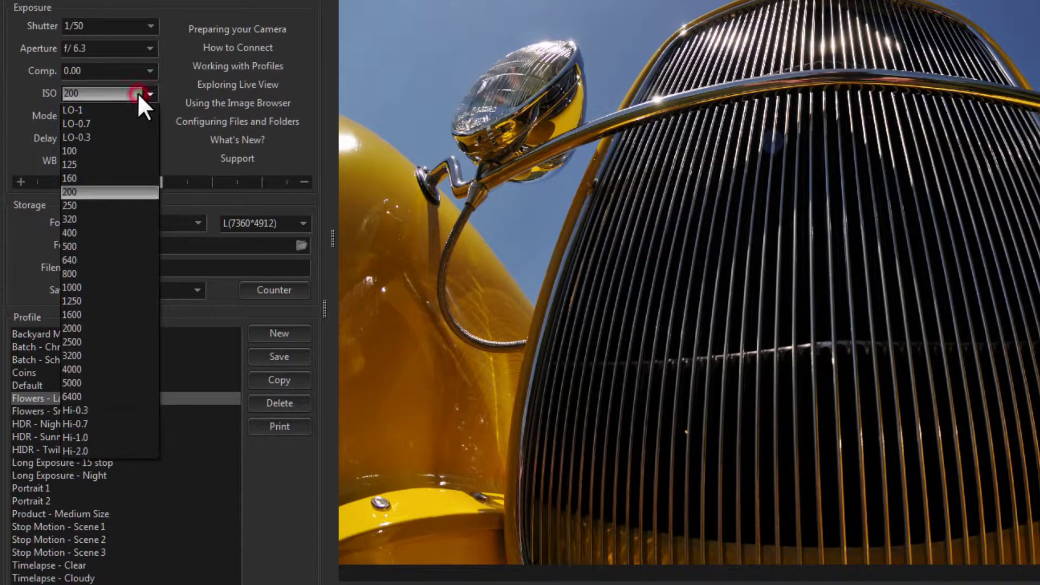
{"action": "left_click", "coordinate": [100, 153]}
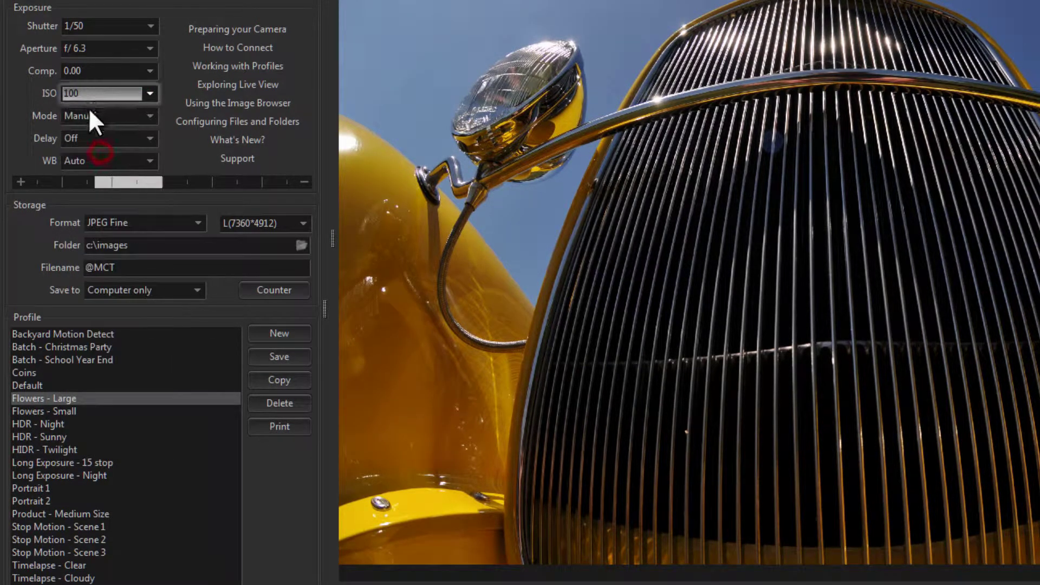
{"action": "left_click", "coordinate": [113, 139]}
{"action": "left_click", "coordinate": [103, 164]}
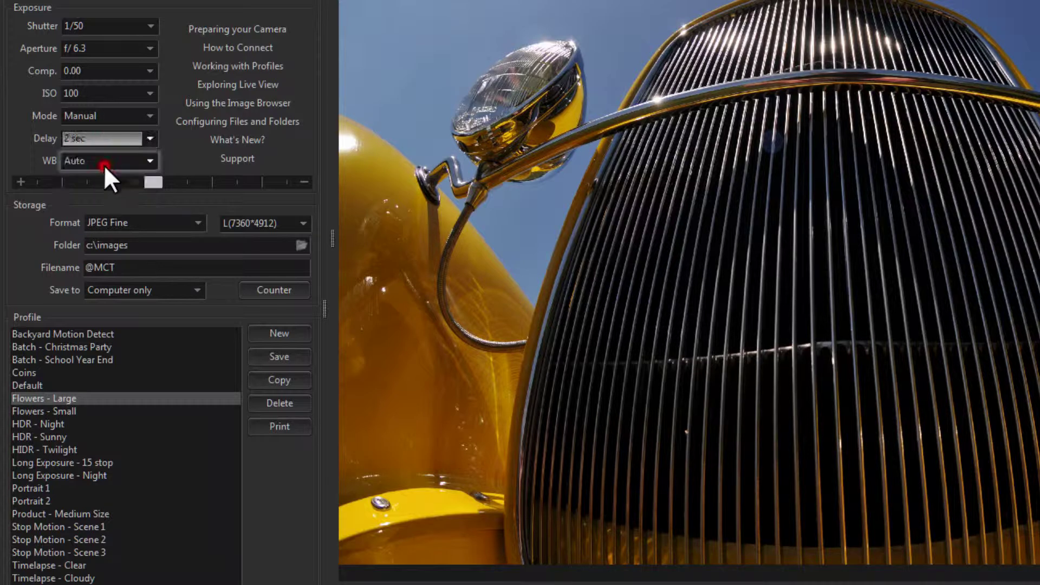
Change the save folder to c:\images\flowers and save the Flowers - Large profile
{"action": "left_click", "coordinate": [139, 241]}
{"action": "left_click", "coordinate": [163, 241]}
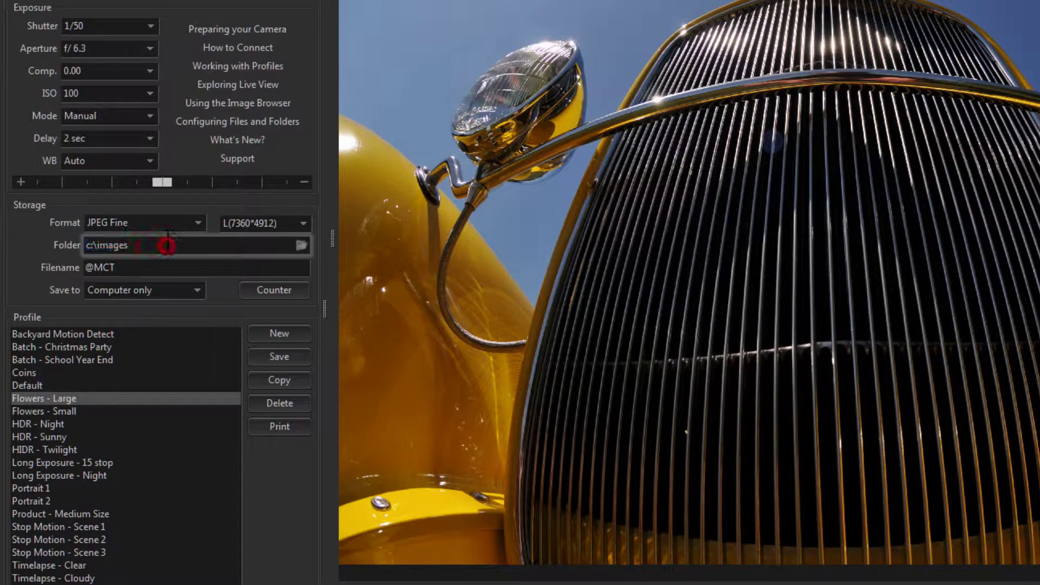
{"action": "type", "text": "\\"}
{"action": "type", "text": "flo"}
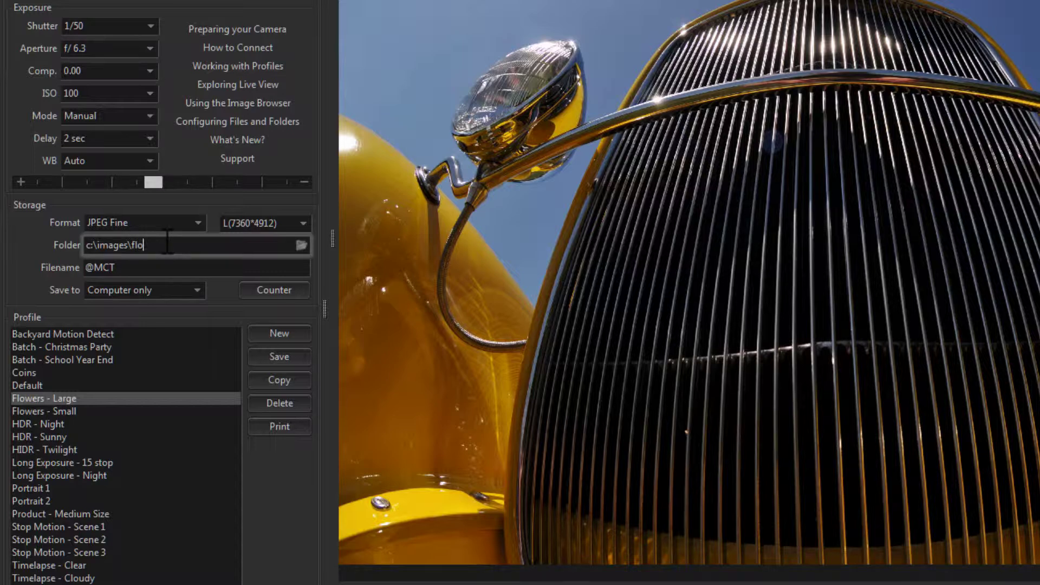
{"action": "type", "text": "wers"}
{"action": "left_click", "coordinate": [190, 201]}
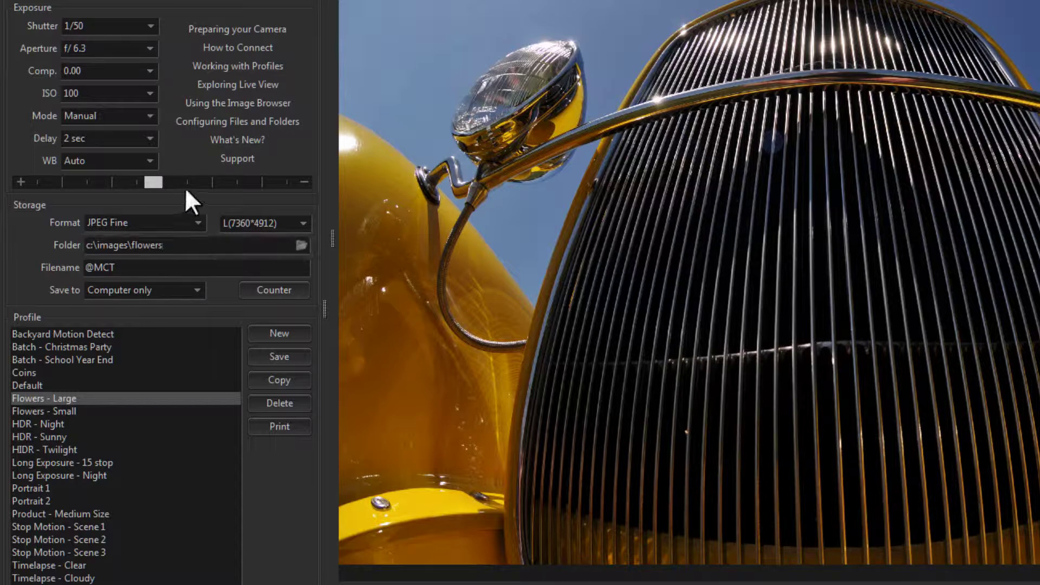
{"action": "left_click", "coordinate": [280, 357]}
{"action": "key", "text": "Return"}
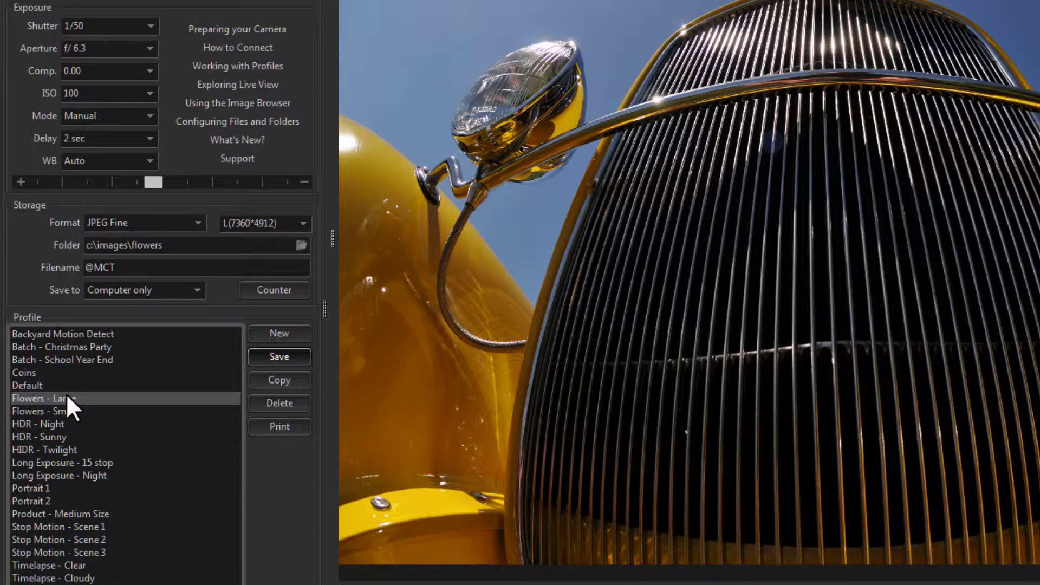
Compare Default and Flowers - Large, then load Flowers - Small and start editing its folder path
{"action": "left_click", "coordinate": [28, 384]}
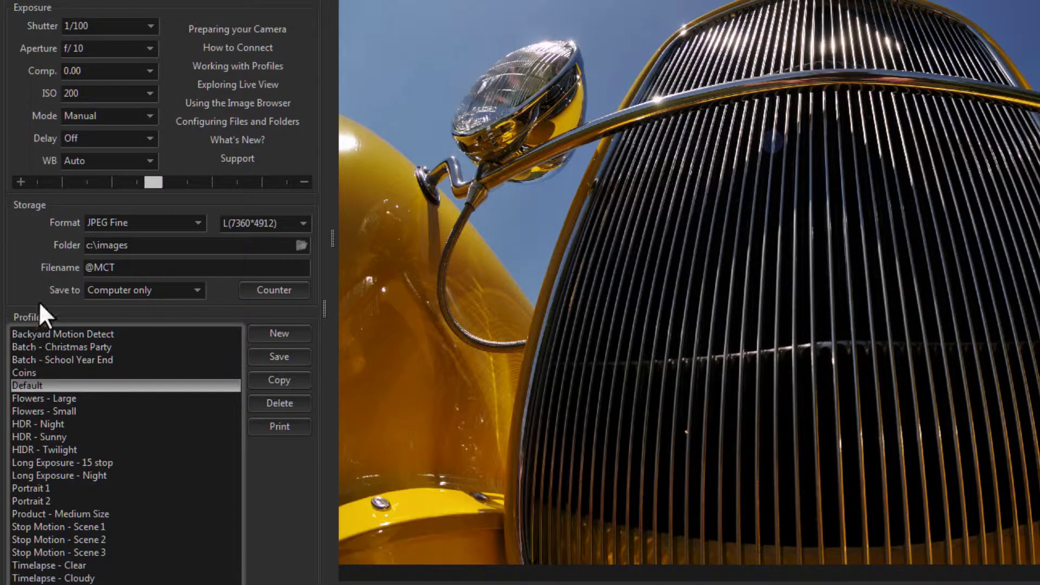
{"action": "left_click", "coordinate": [64, 397]}
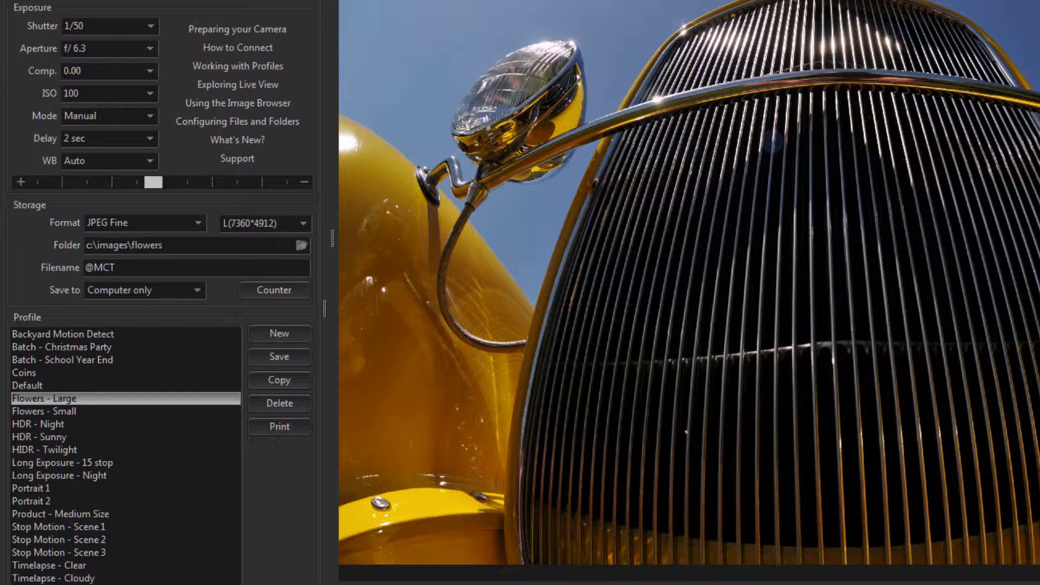
{"action": "left_click", "coordinate": [50, 411]}
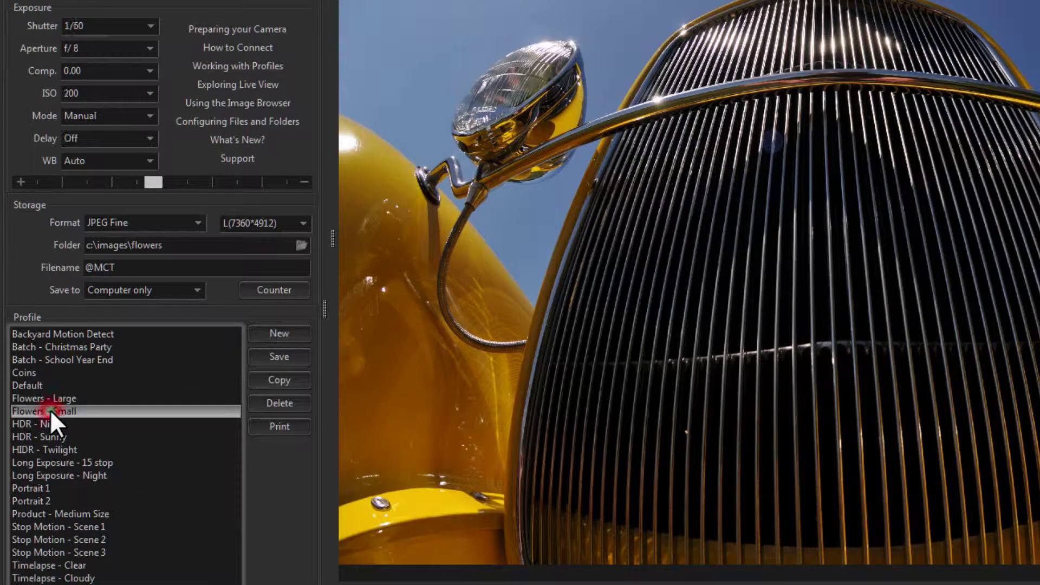
{"action": "left_click", "coordinate": [146, 247]}
{"action": "left_click", "coordinate": [146, 247]}
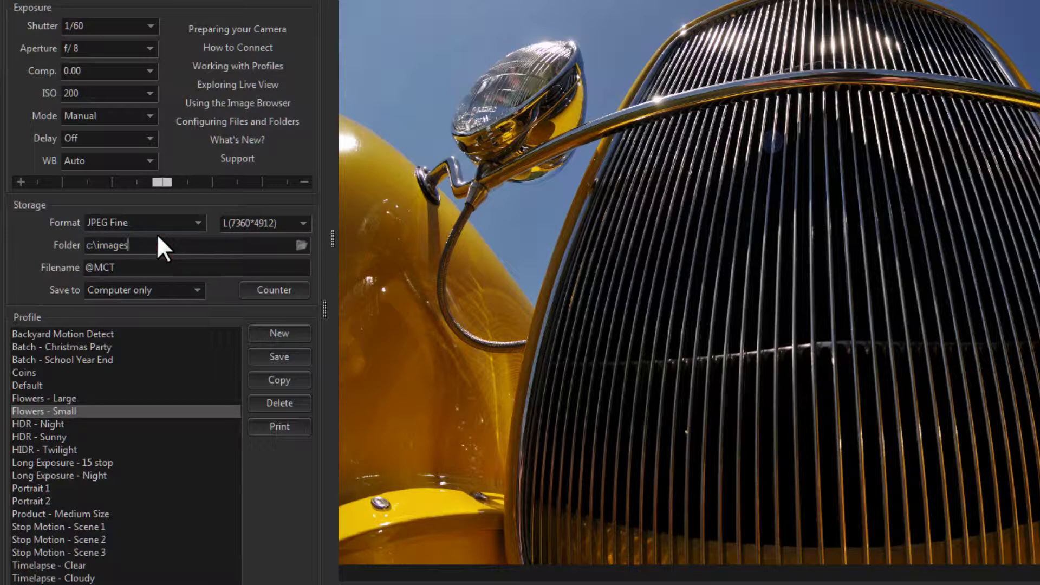
{"action": "type", "text": "\\"}
{"action": "type", "text": "g"}
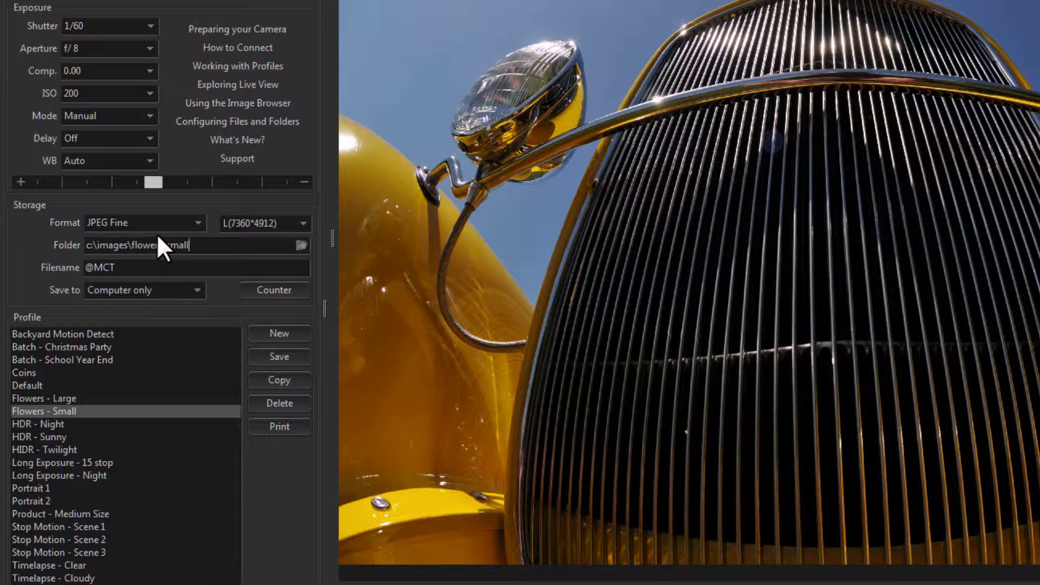
{"action": "left_click", "coordinate": [131, 265]}
{"action": "key", "text": "Left"}
{"action": "key", "text": "Left"}
{"action": "key", "text": "Left"}
{"action": "type", "text": "small"}
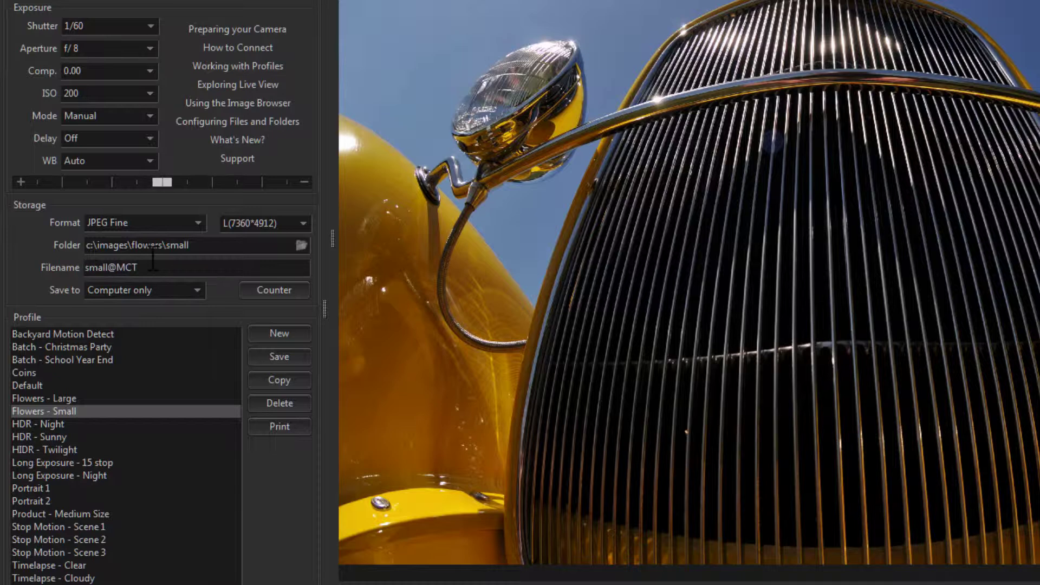
{"action": "type", "text": "-"}
{"action": "left_click", "coordinate": [196, 220]}
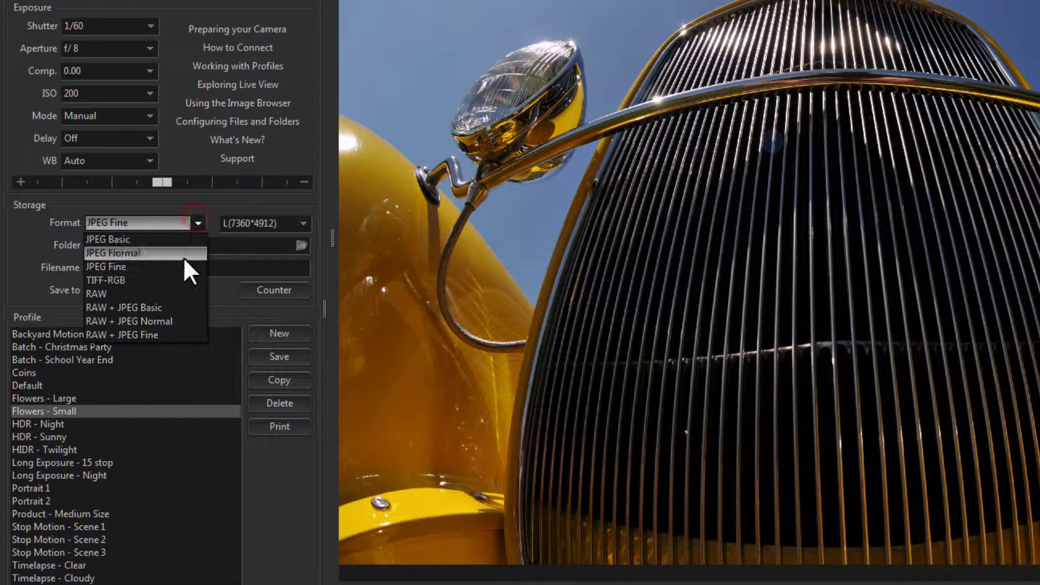
{"action": "left_click", "coordinate": [171, 334]}
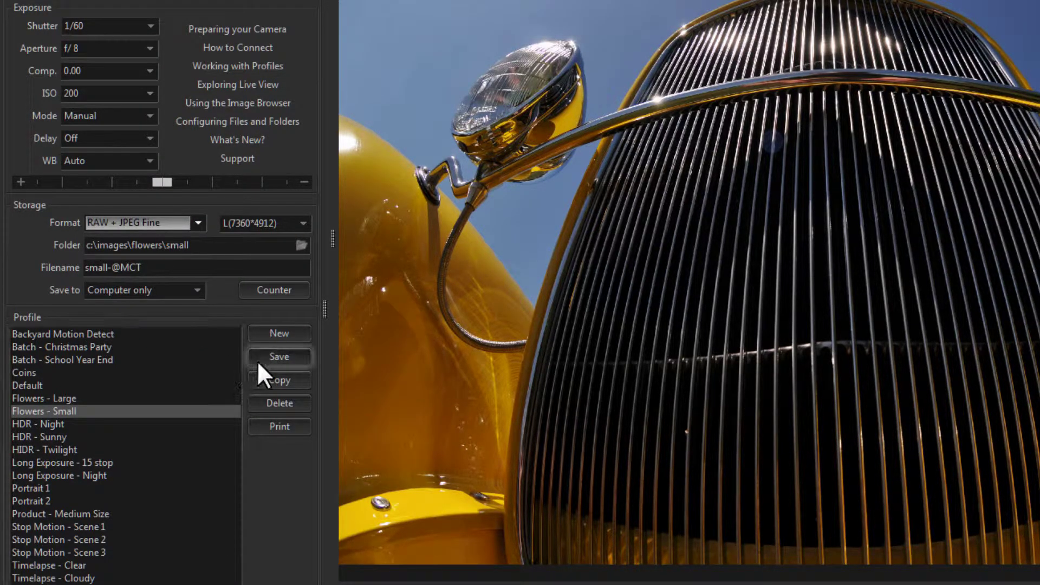
{"action": "left_click", "coordinate": [284, 356]}
{"action": "key", "text": "Return"}
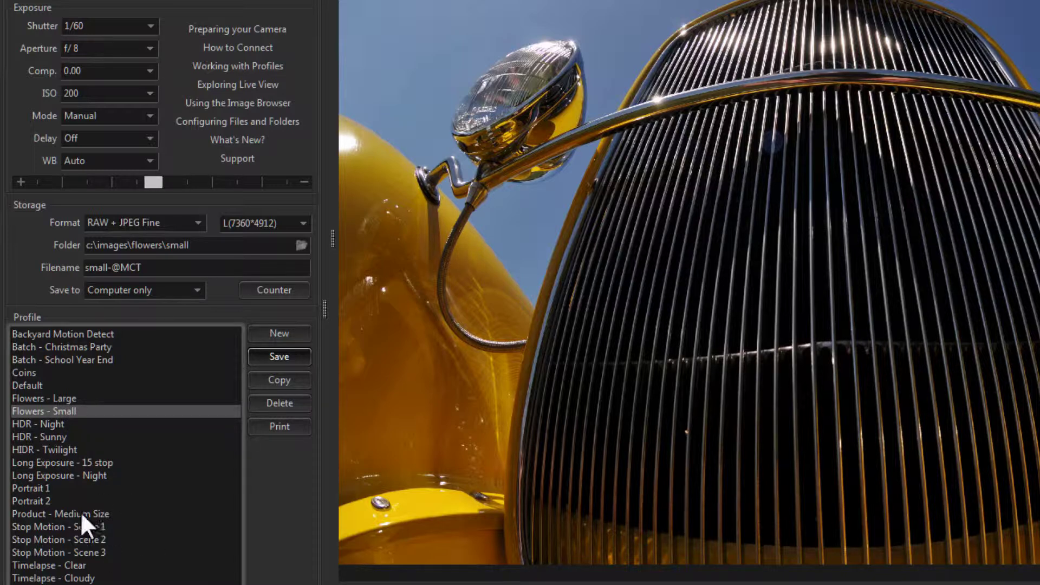
Review Flowers - Large, Flowers - Small and the other saved profiles, ending on Product - Medium Size
{"action": "left_click", "coordinate": [66, 396]}
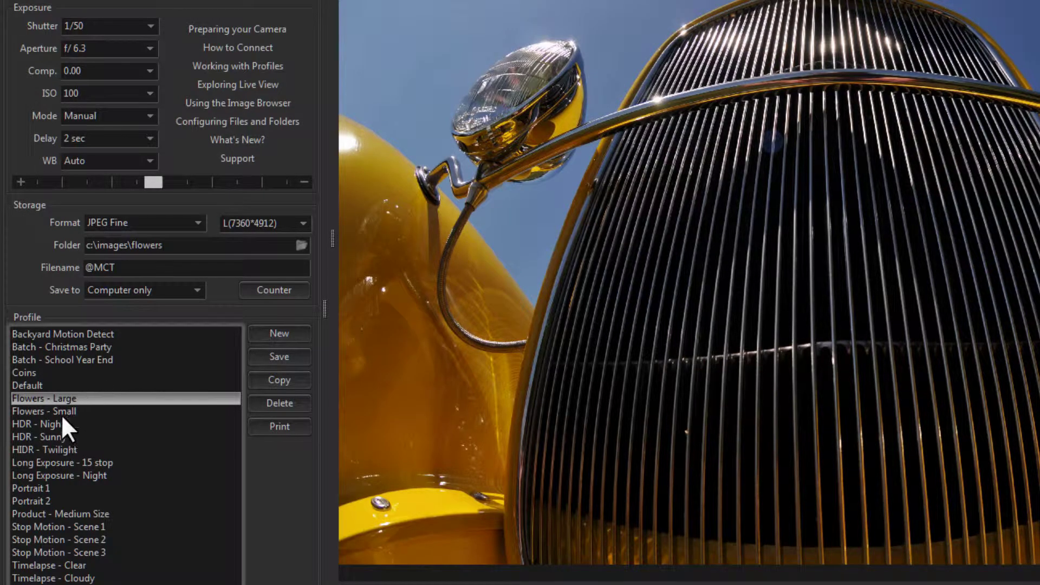
{"action": "left_click", "coordinate": [69, 410]}
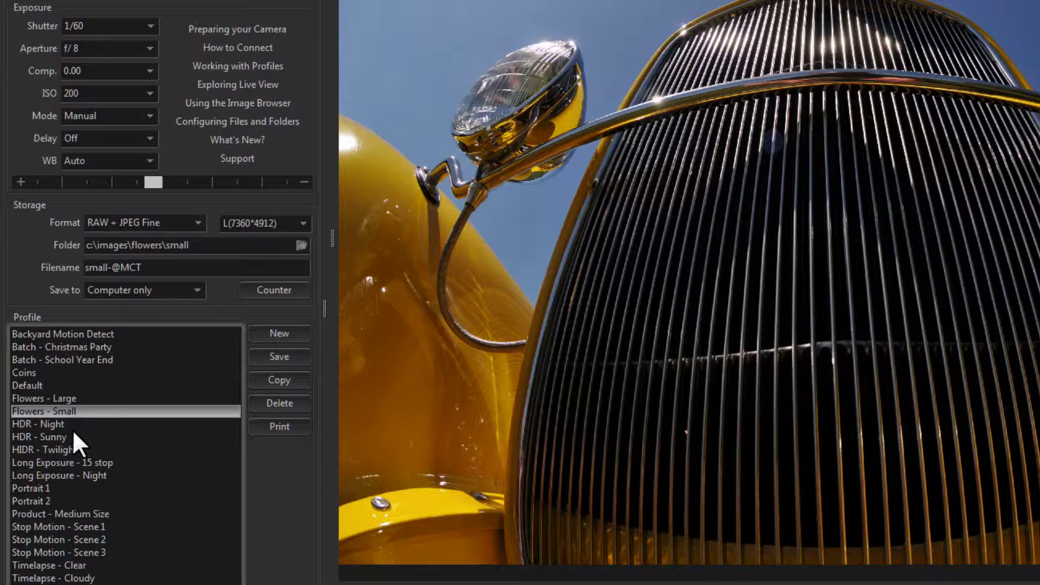
{"action": "left_click", "coordinate": [43, 462]}
{"action": "left_click", "coordinate": [31, 502]}
{"action": "left_click", "coordinate": [33, 526]}
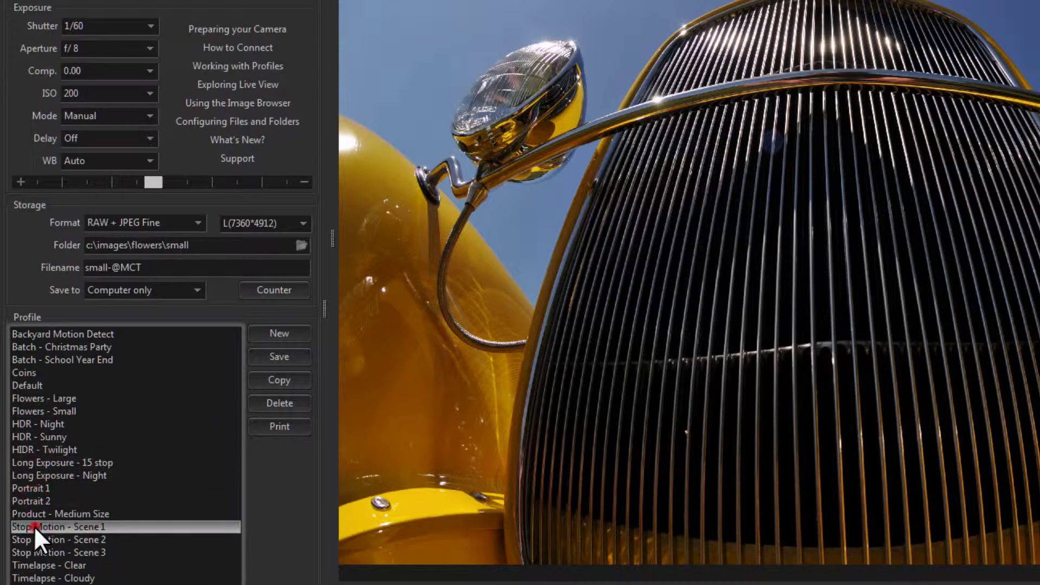
{"action": "left_click", "coordinate": [35, 552]}
{"action": "left_click", "coordinate": [35, 577]}
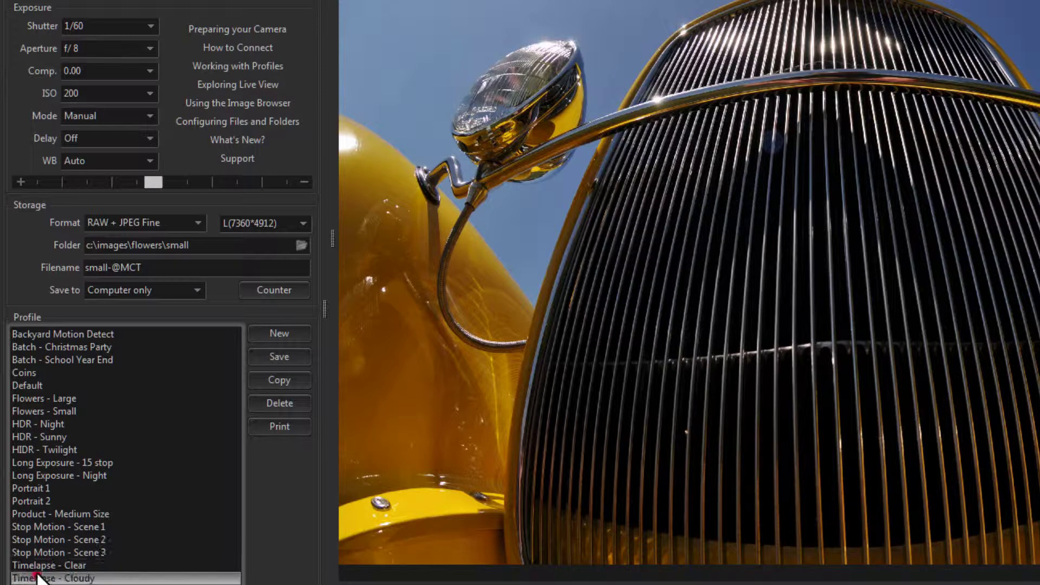
{"action": "left_click", "coordinate": [31, 502]}
{"action": "left_click", "coordinate": [47, 462]}
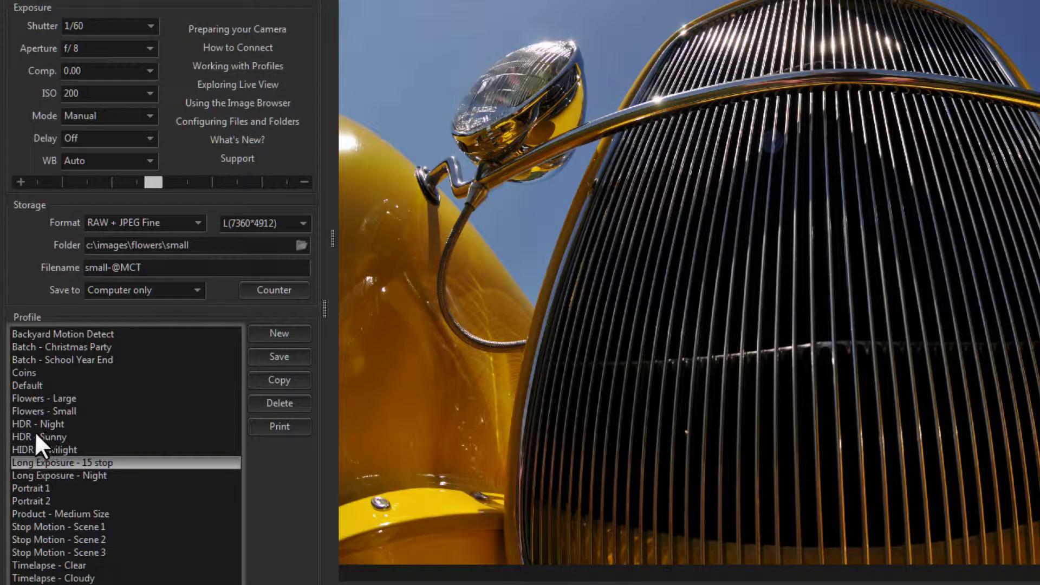
{"action": "left_click", "coordinate": [55, 398]}
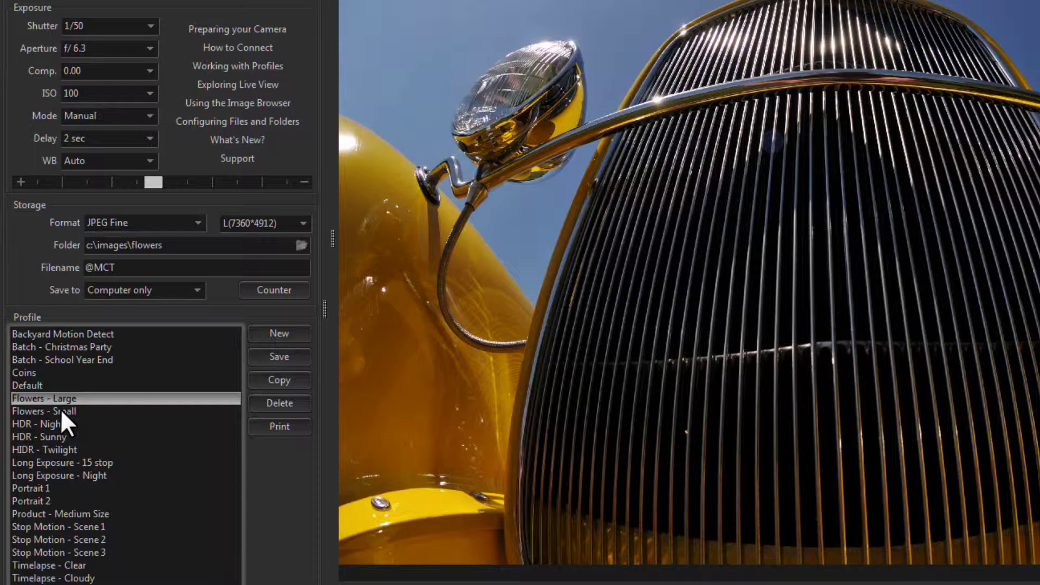
{"action": "left_click", "coordinate": [60, 409]}
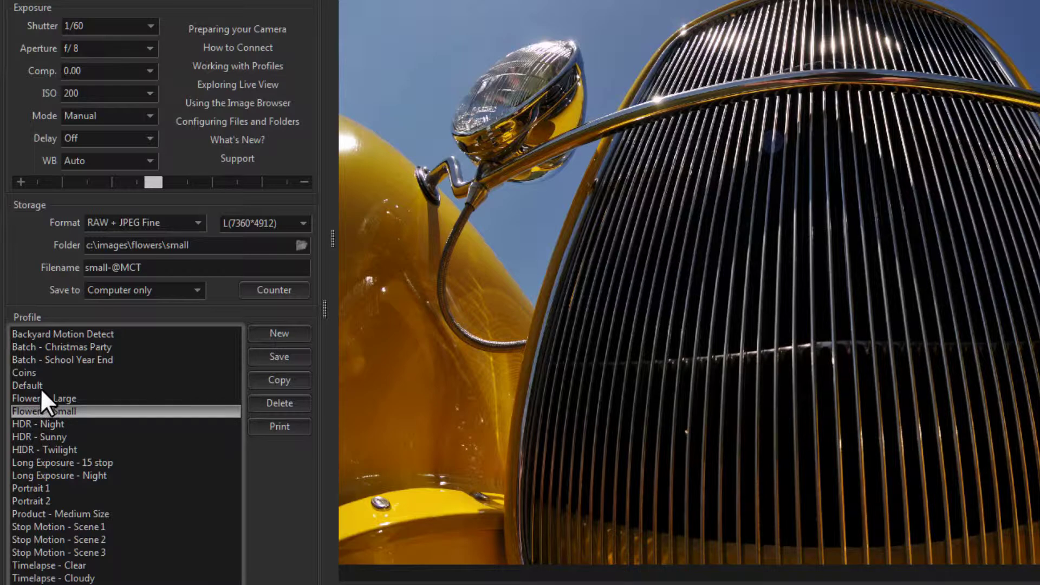
{"action": "left_click", "coordinate": [60, 512]}
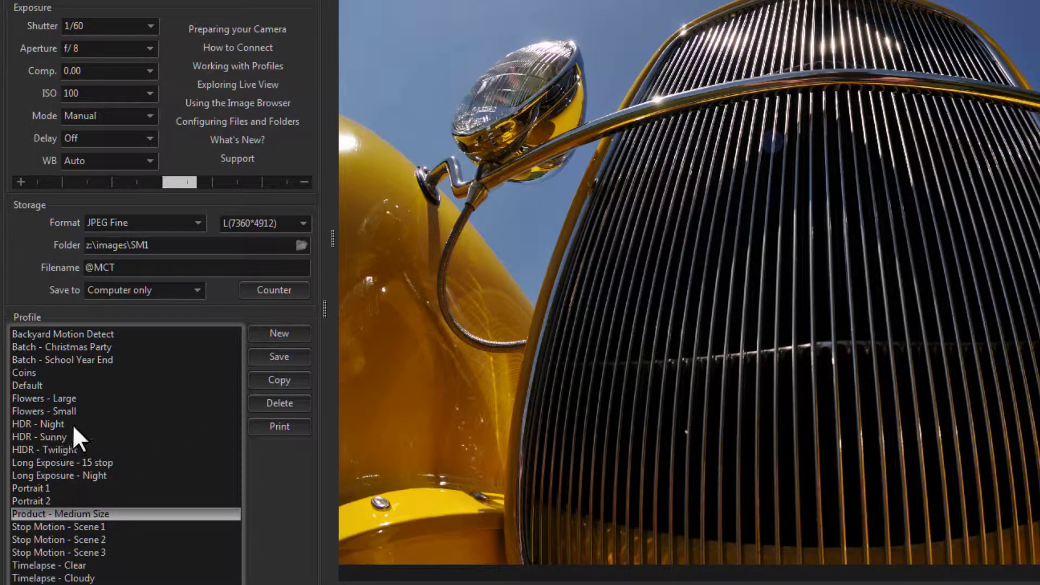
Copy the Flowers - Small profile into a new profile named 'Flowers - Tiny'
{"action": "left_click", "coordinate": [57, 410]}
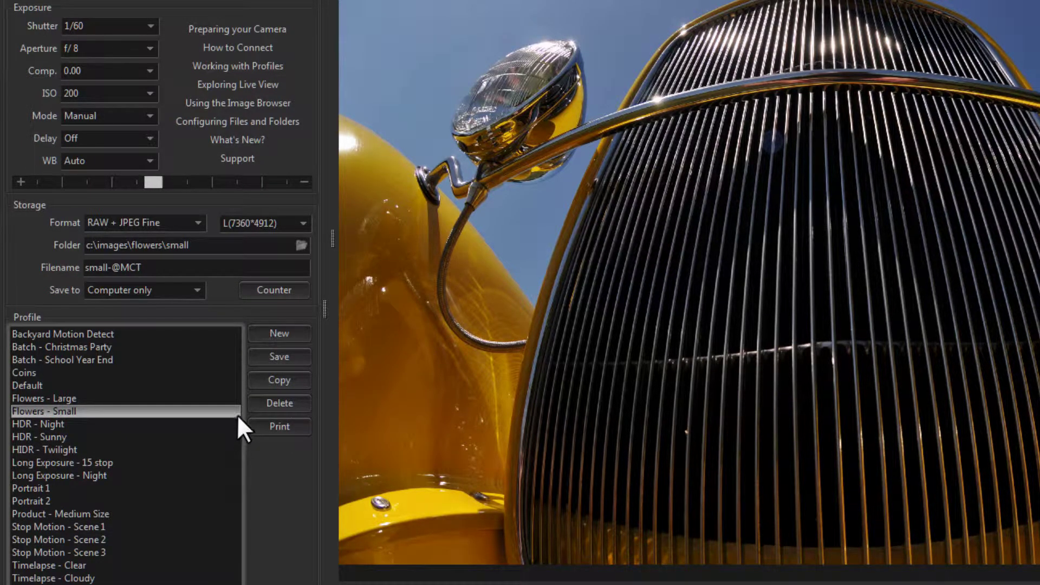
{"action": "left_click", "coordinate": [281, 381]}
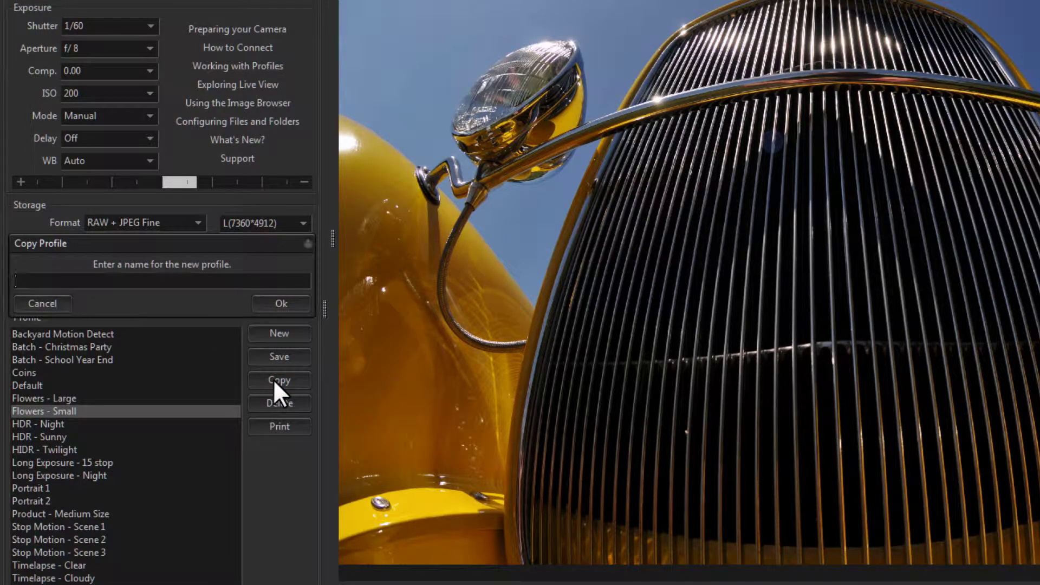
{"action": "type", "text": "Flowers - Tiny"}
{"action": "left_click", "coordinate": [281, 303]}
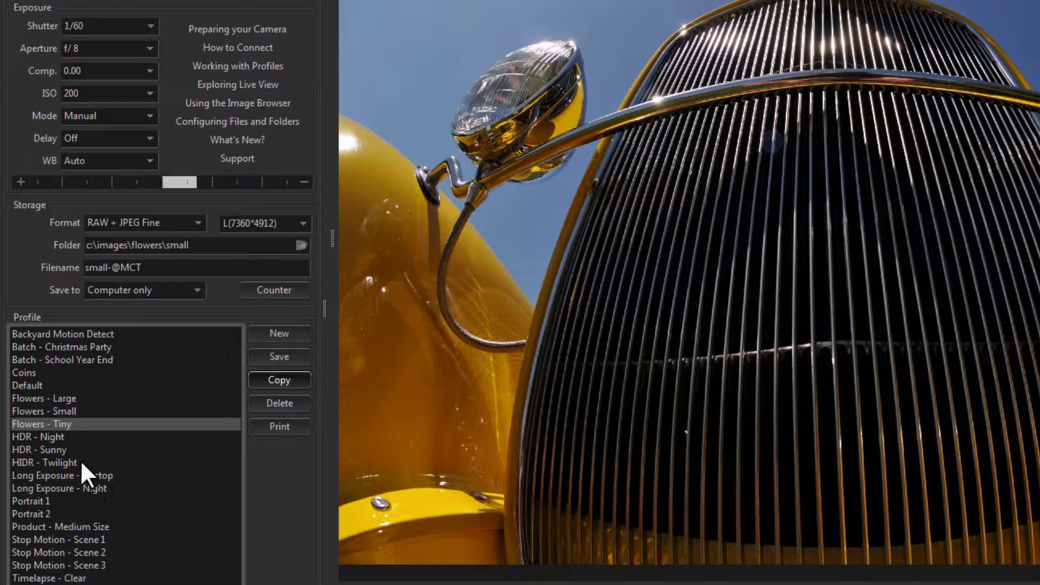
Set the Flowers - Tiny shutter speed to 1/40 and save the profile
{"action": "left_click", "coordinate": [150, 26]}
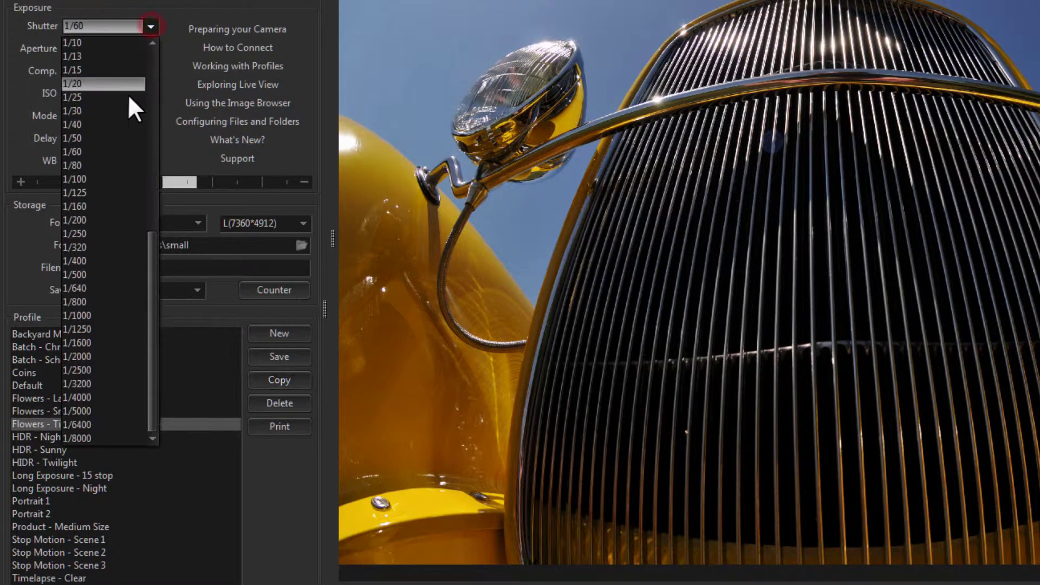
{"action": "left_click", "coordinate": [113, 124]}
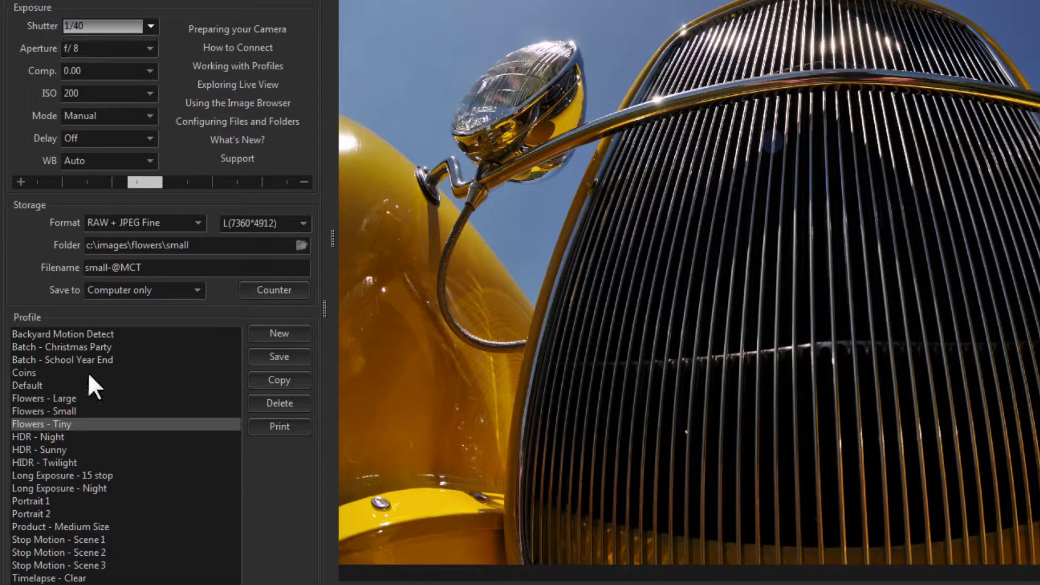
{"action": "left_click", "coordinate": [280, 356]}
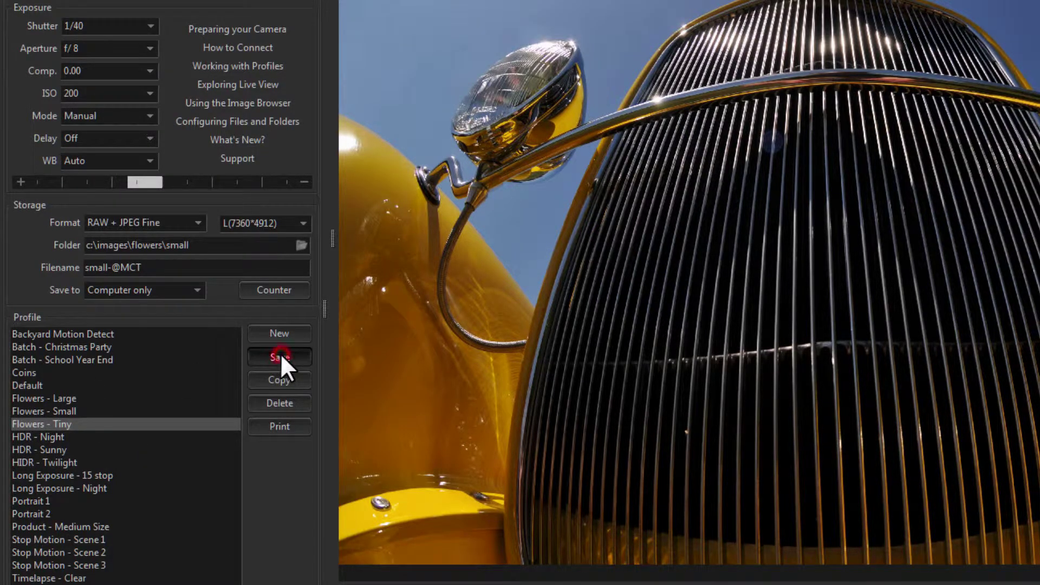
{"action": "left_click", "coordinate": [207, 304]}
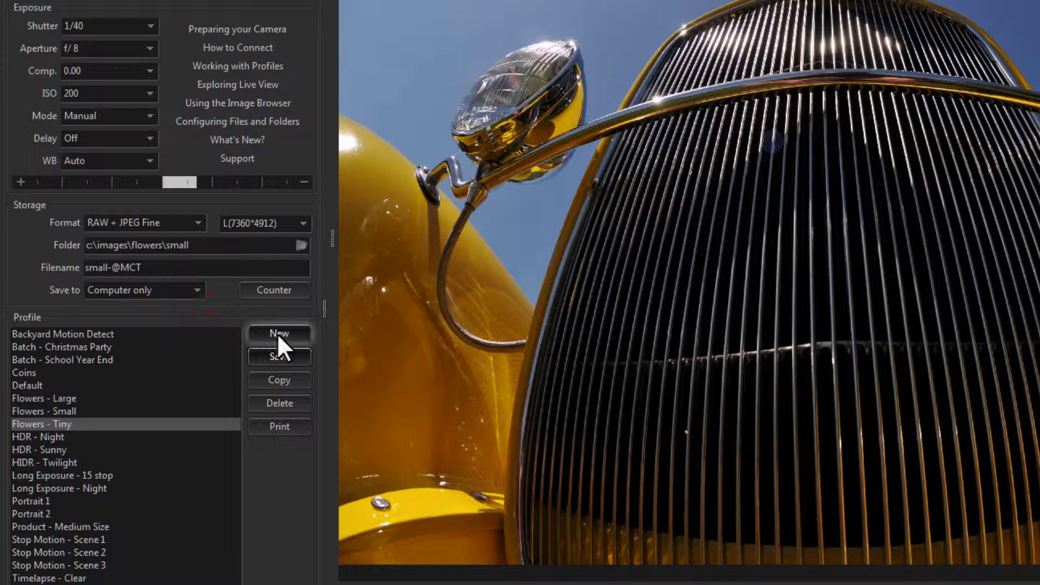
Create a new profile named 'Test'
{"action": "left_click", "coordinate": [273, 333]}
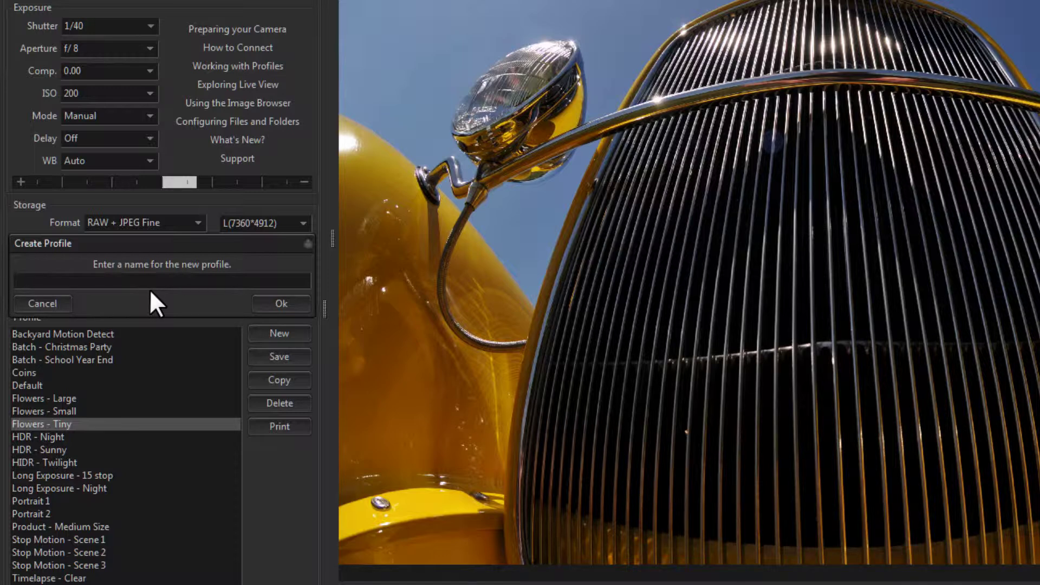
{"action": "type", "text": "Test"}
{"action": "left_click", "coordinate": [281, 304]}
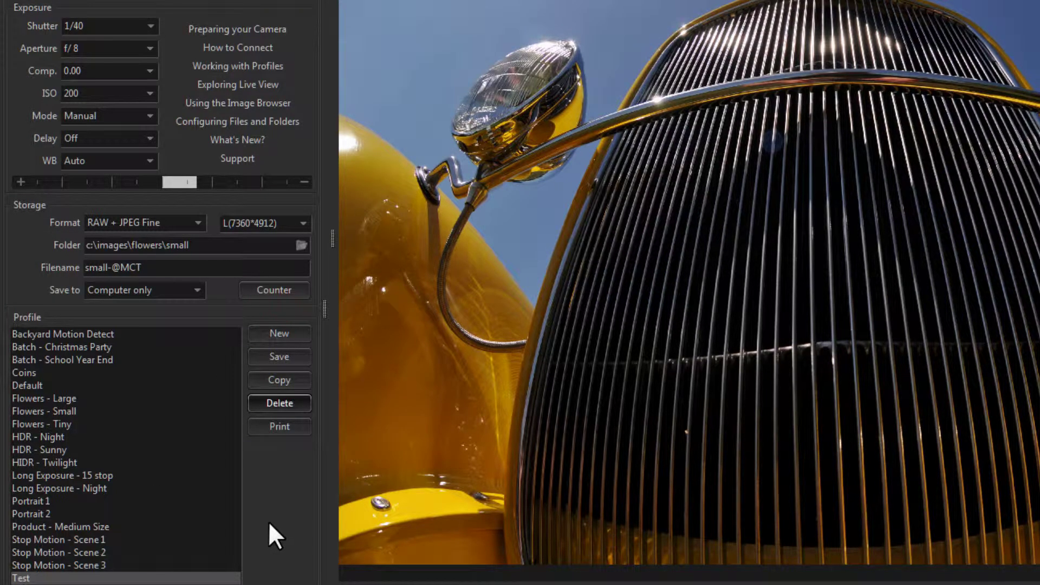
Delete the Test profile and open a print preview of the profile settings
{"action": "left_click", "coordinate": [33, 566]}
{"action": "left_click", "coordinate": [31, 578]}
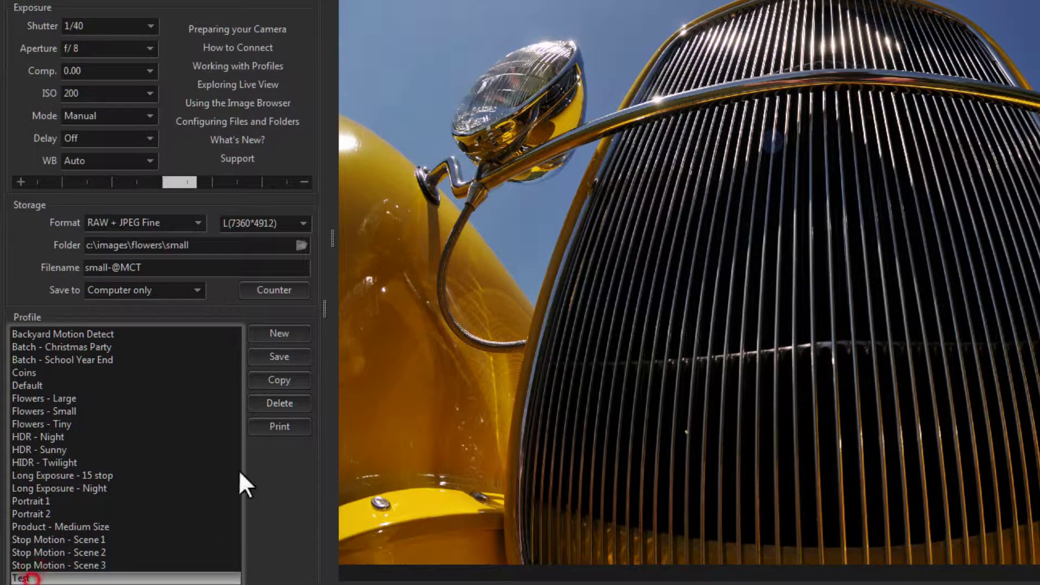
{"action": "left_click", "coordinate": [273, 401]}
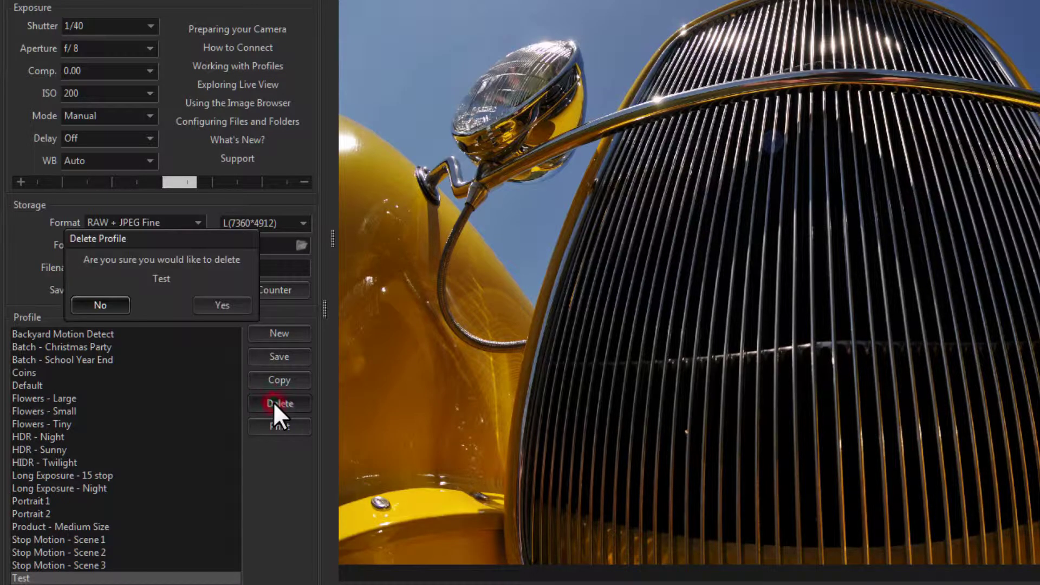
{"action": "left_click", "coordinate": [222, 306]}
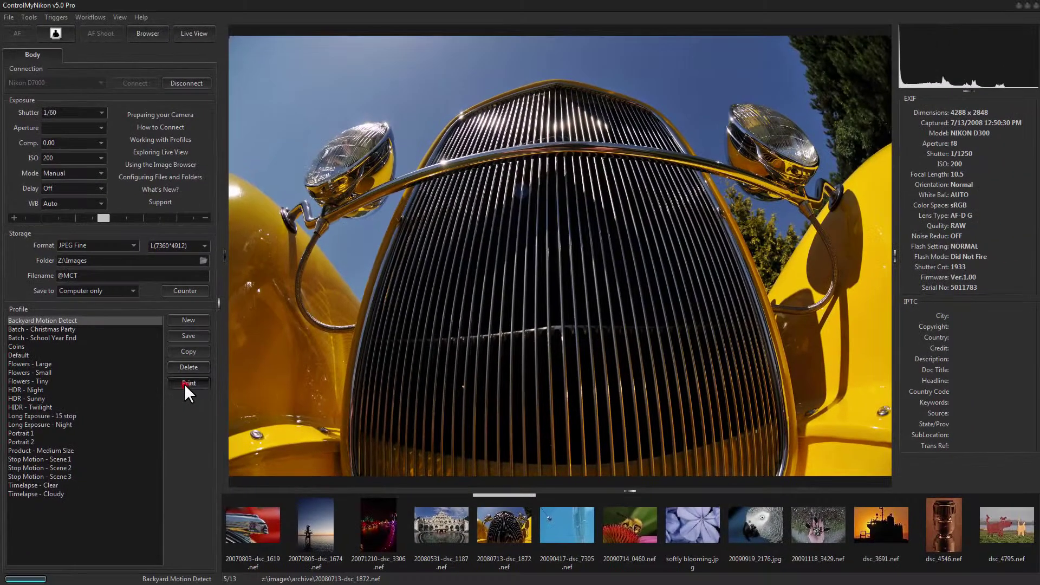
{"action": "left_click", "coordinate": [219, 401]}
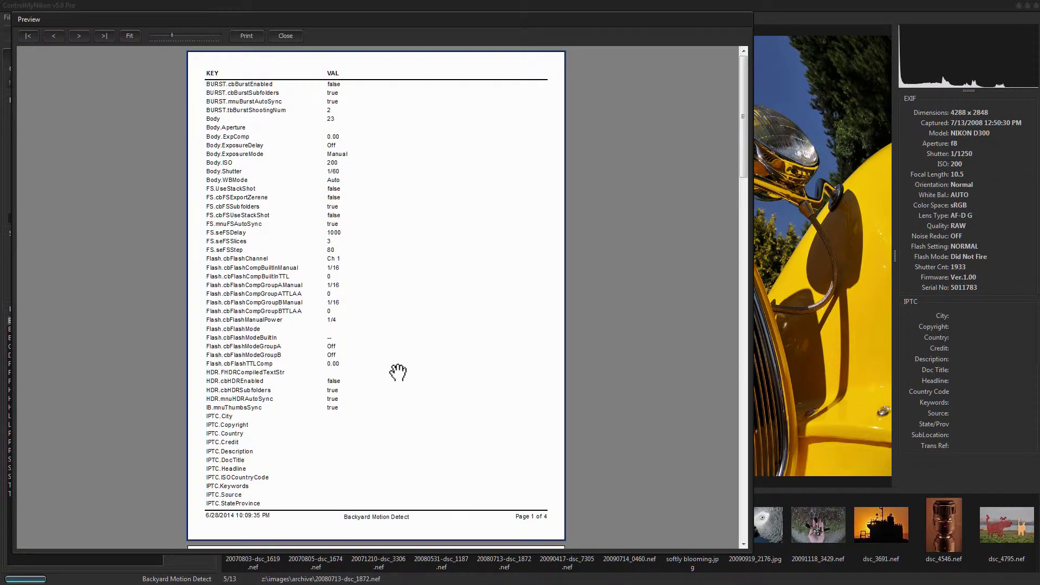
{"action": "left_click_drag", "start_coordinate": [742, 153], "coordinate": [725, 128]}
{"action": "left_click_drag", "start_coordinate": [743, 135], "coordinate": [743, 439]}
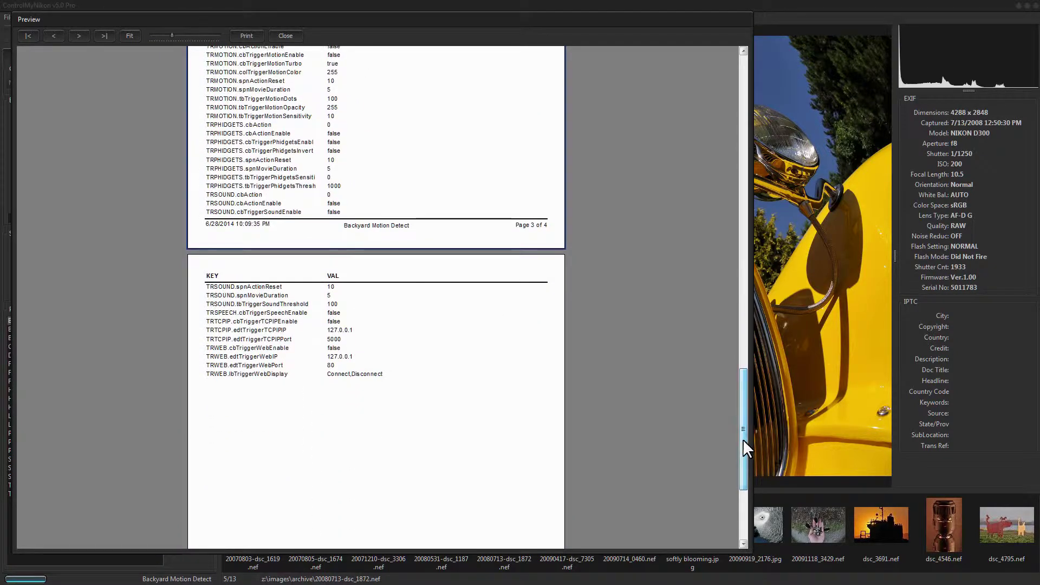
{"action": "left_click", "coordinate": [285, 35]}
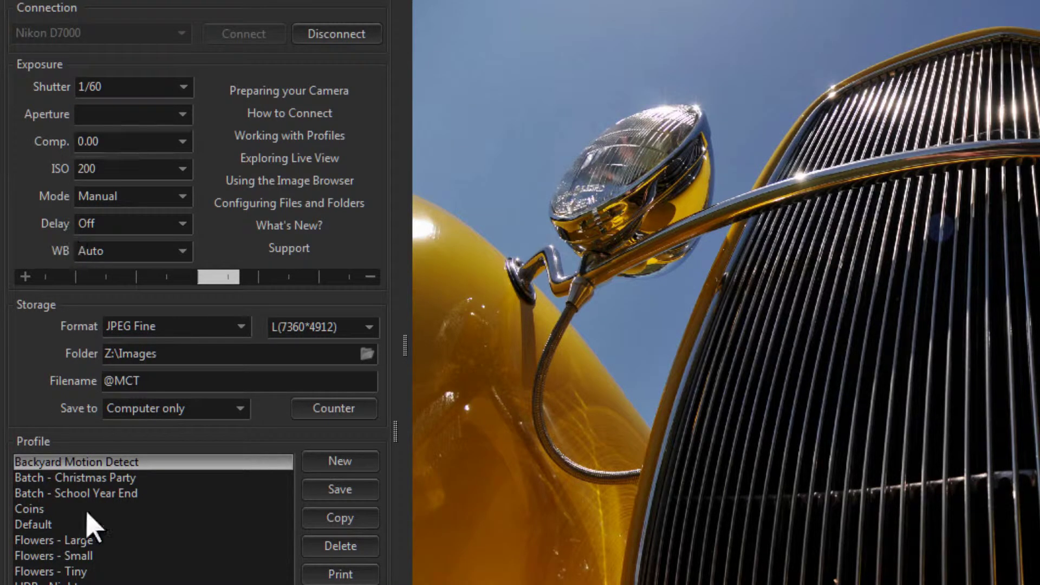
Switch from Flowers - Tiny to Backyard Motion Detect and set its aperture to f/8
{"action": "left_click", "coordinate": [55, 572]}
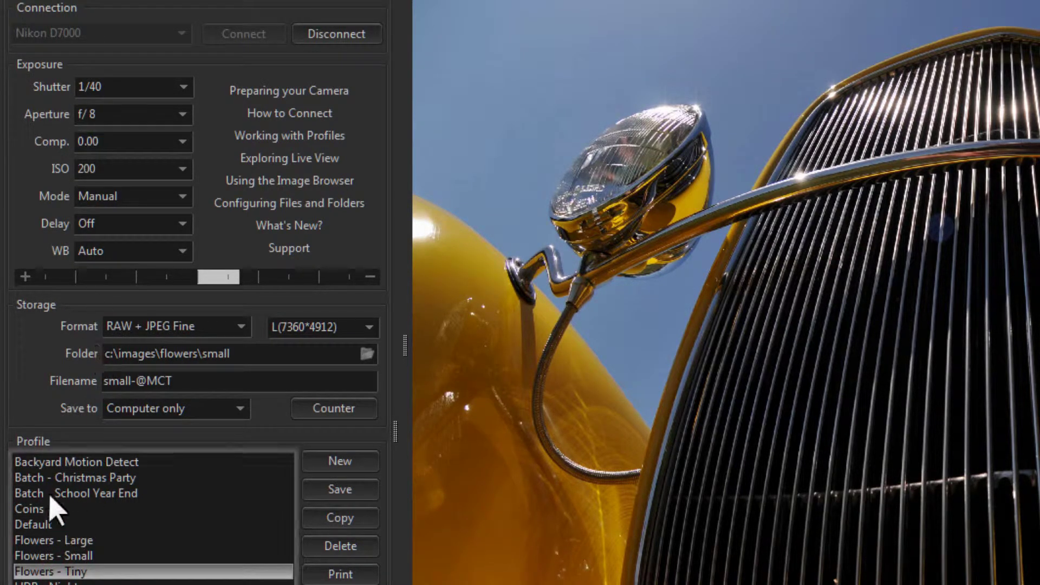
{"action": "left_click", "coordinate": [67, 464]}
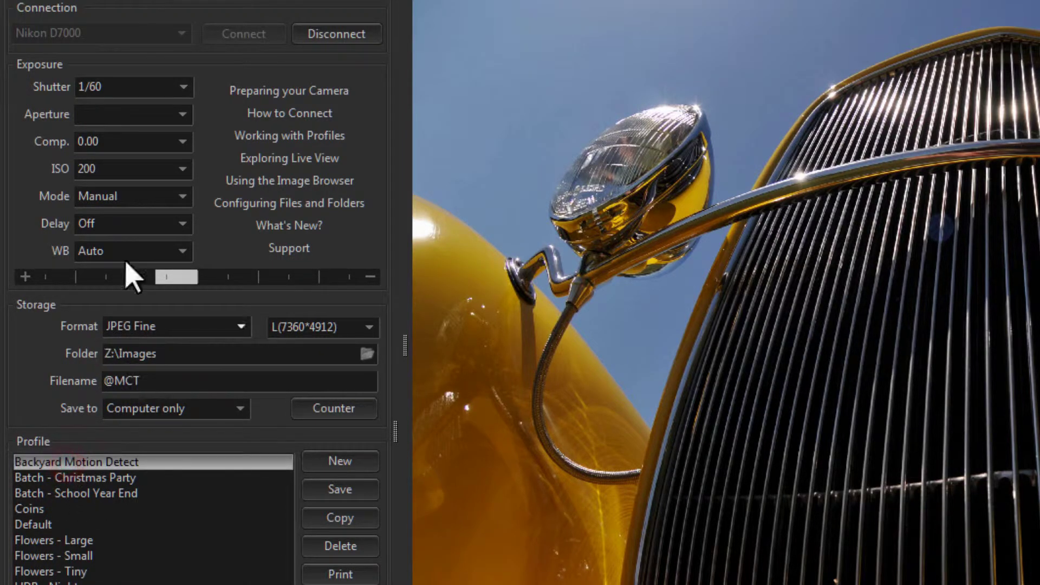
{"action": "left_click", "coordinate": [183, 115]}
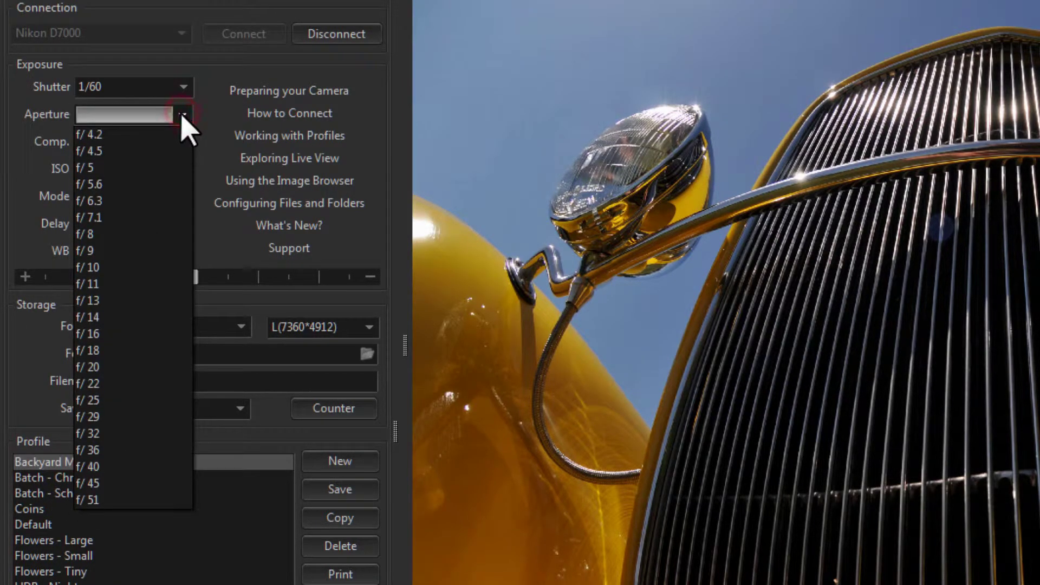
{"action": "left_click", "coordinate": [111, 235]}
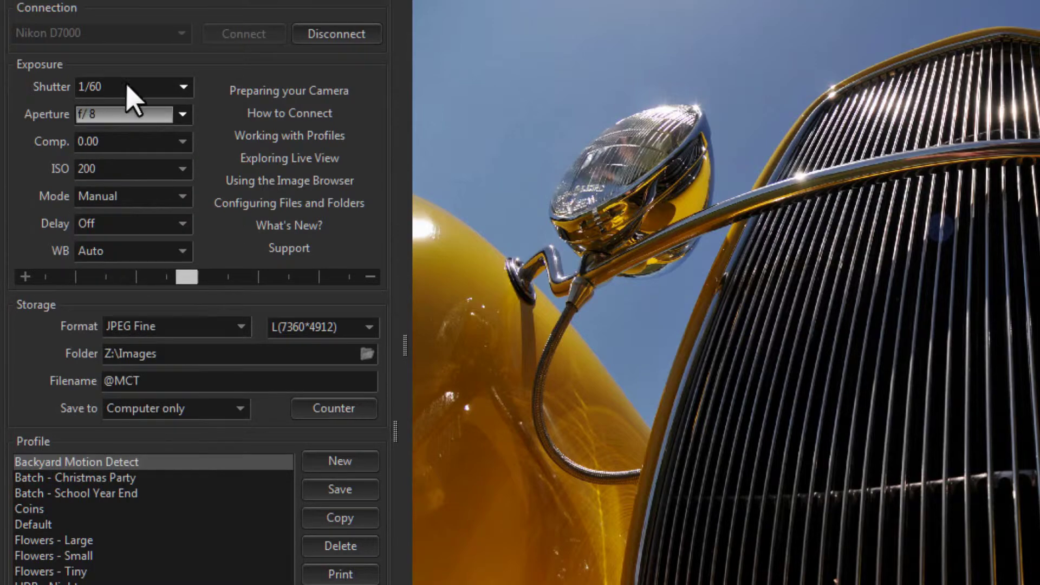